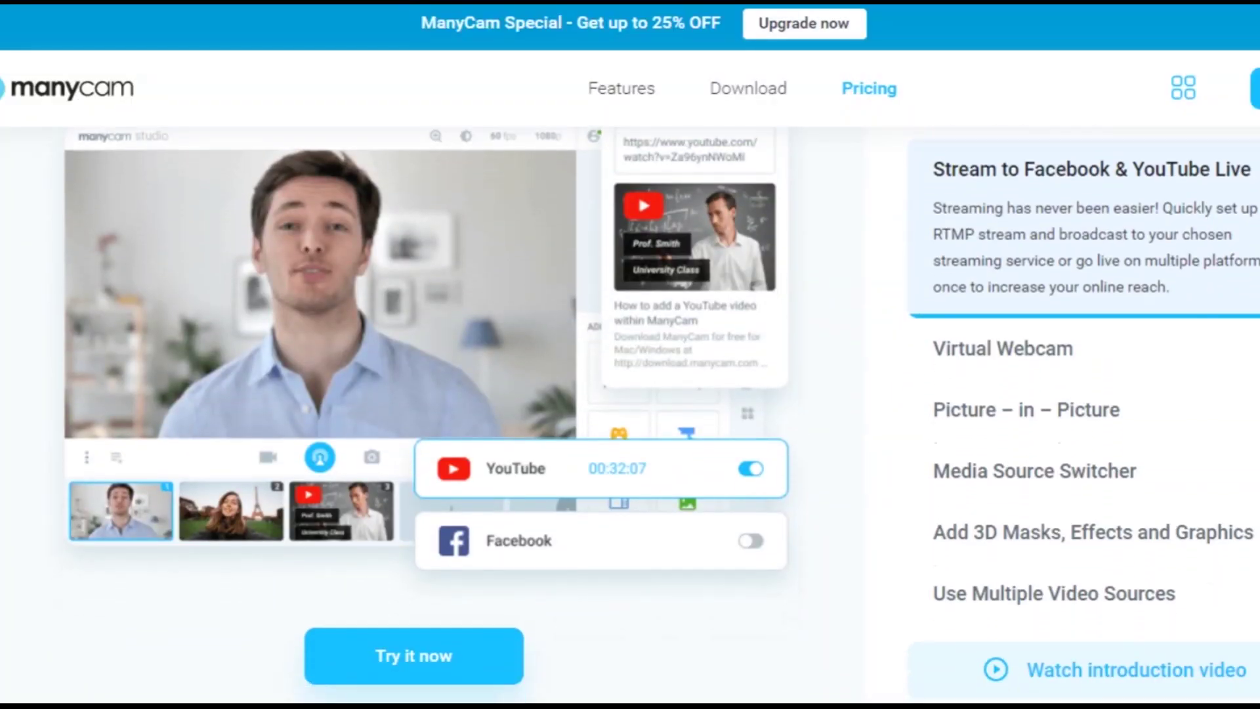
# Scroll through the ManyCam homepage's features, supported platforms and client list.
pyautogui.scroll(-5, 630, 354)
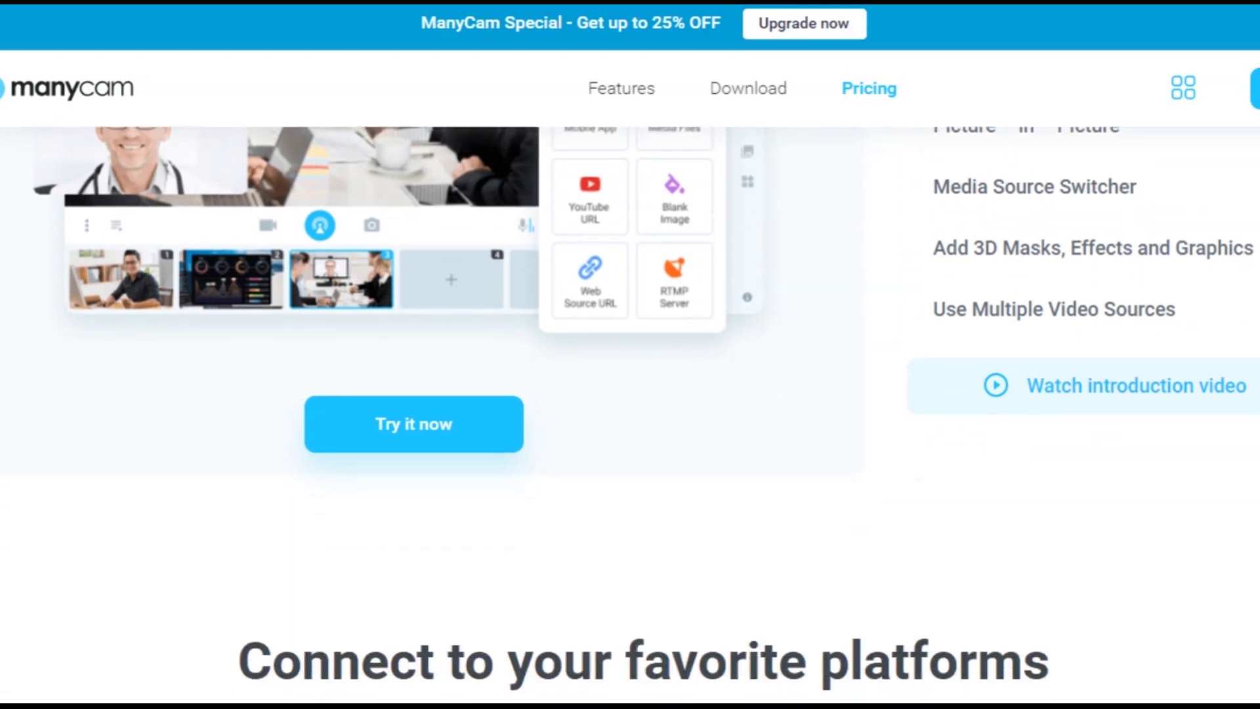
pyautogui.scroll(-5, 630, 355)
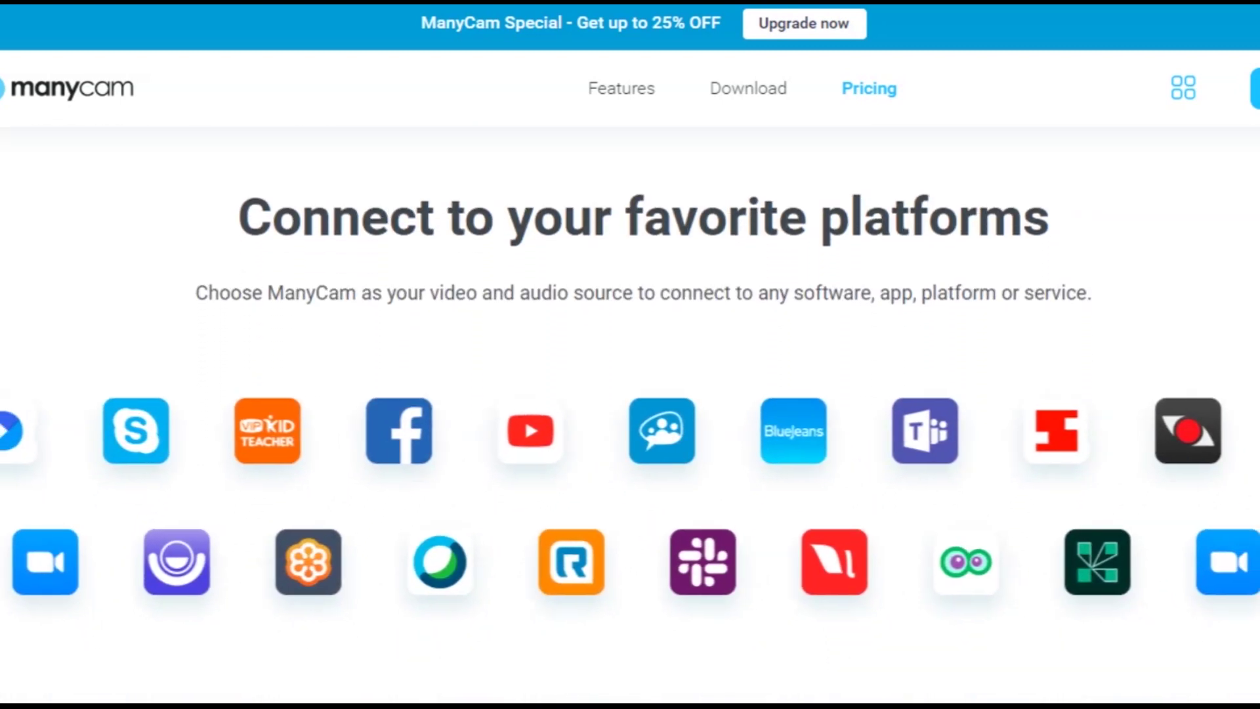
pyautogui.scroll(-5, 630, 355)
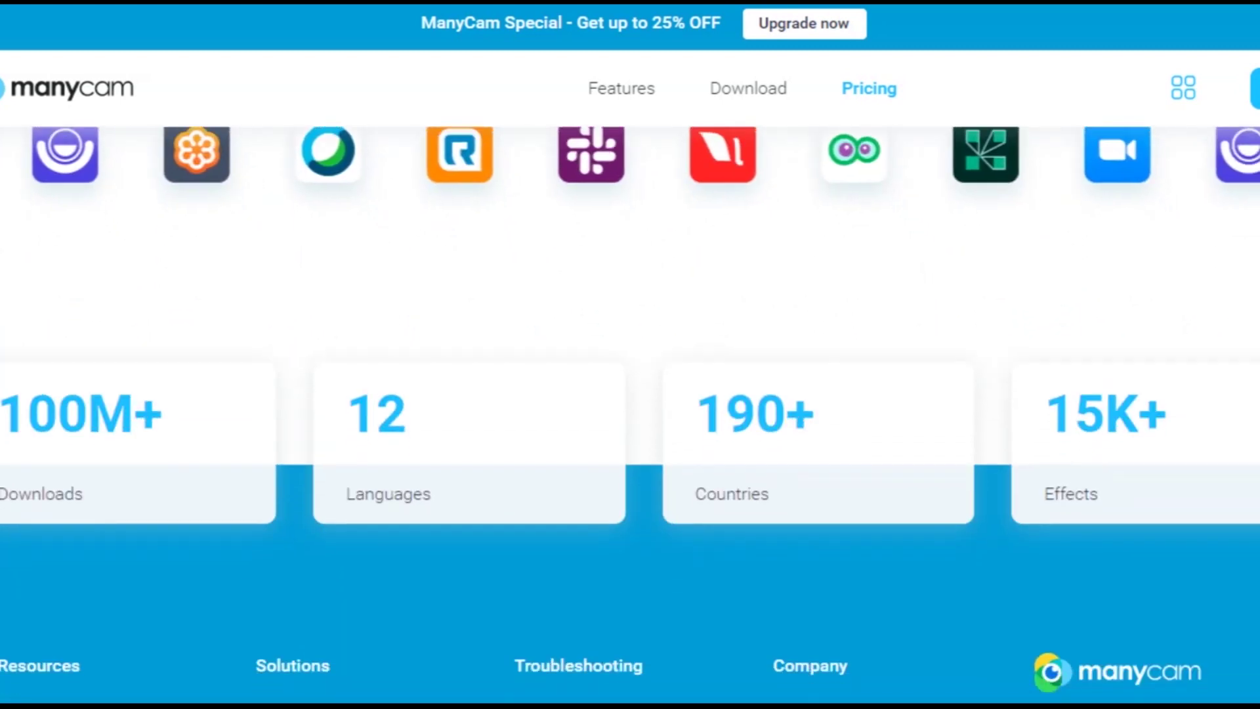
pyautogui.scroll(10, 630, 355)
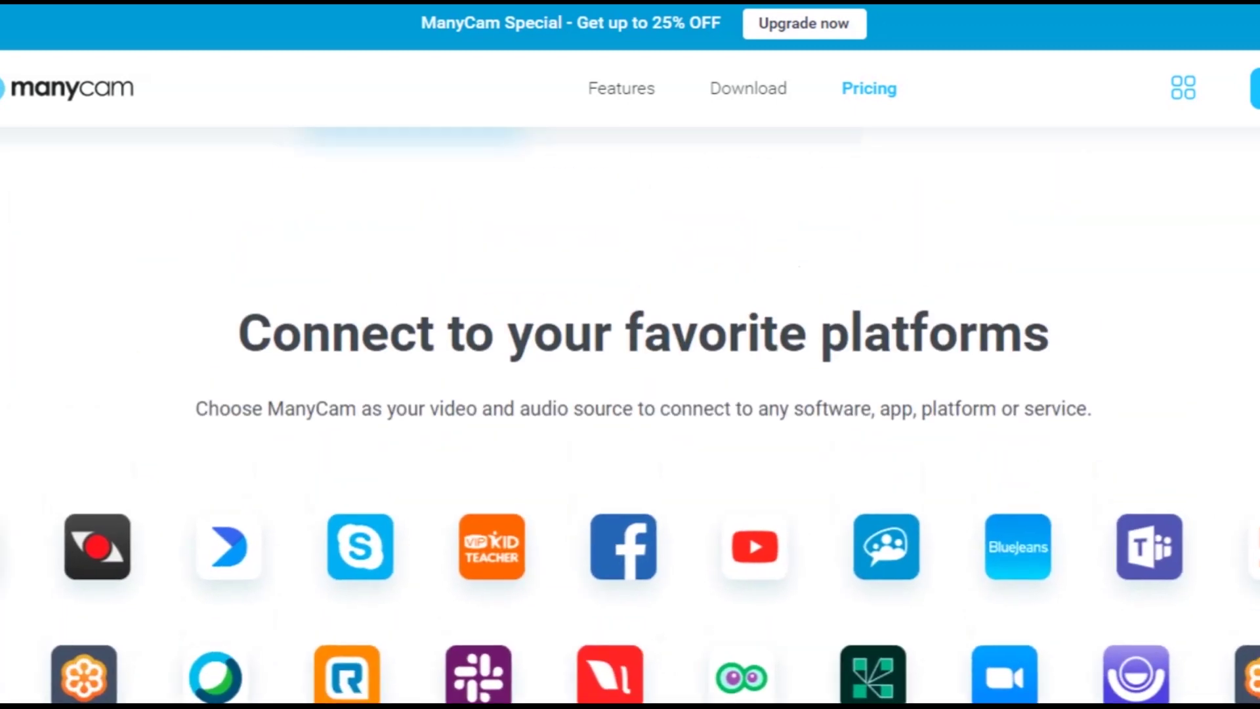
pyautogui.scroll(6, 630, 355)
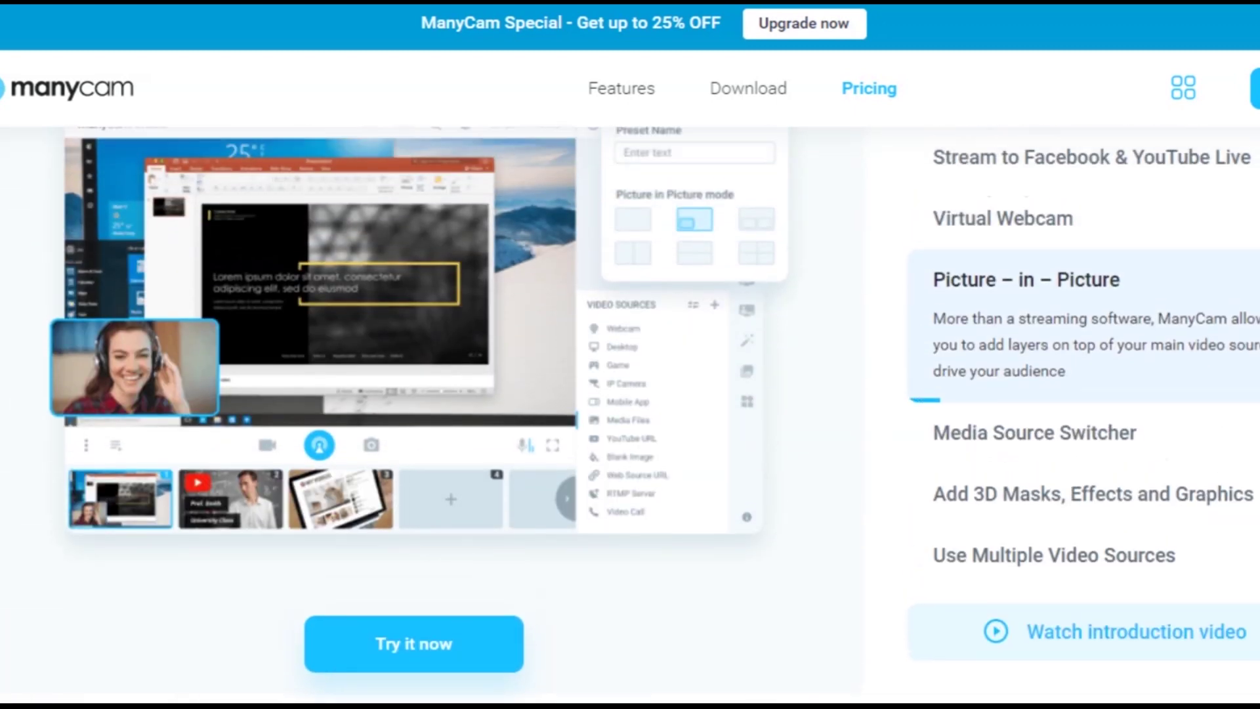
pyautogui.scroll(10, 631, 355)
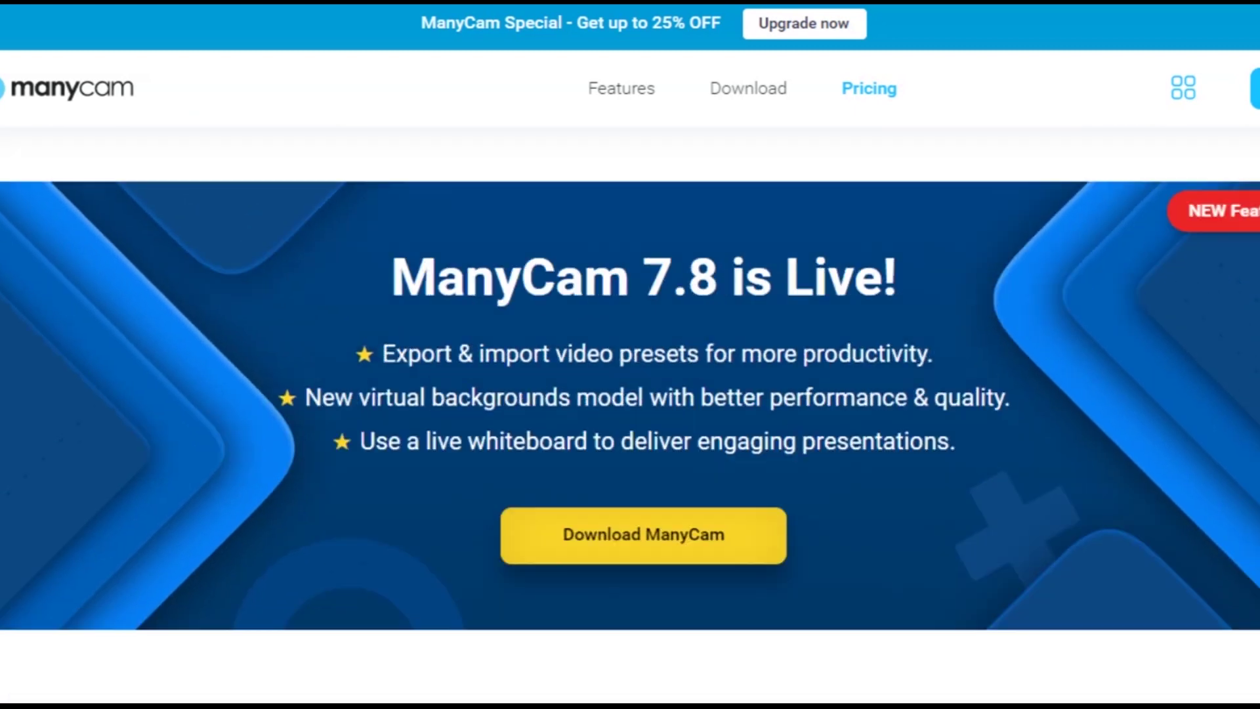
pyautogui.scroll(10, 630, 354)
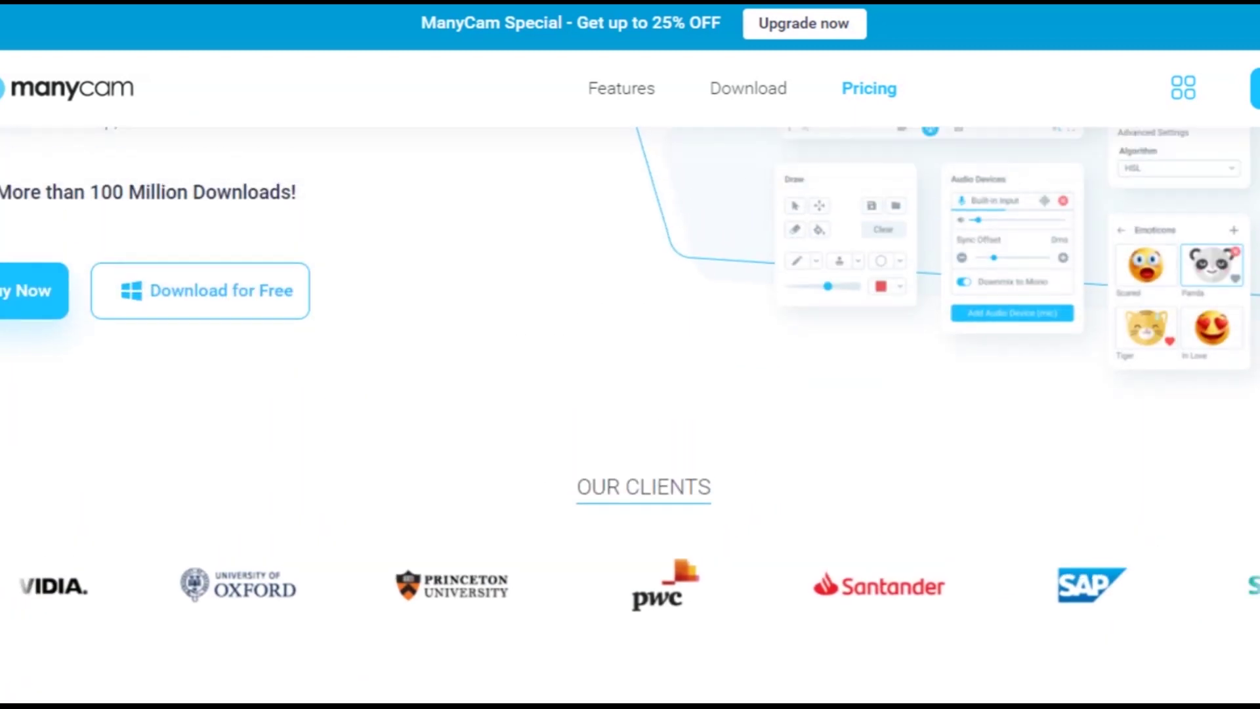
pyautogui.scroll(3, 630, 355)
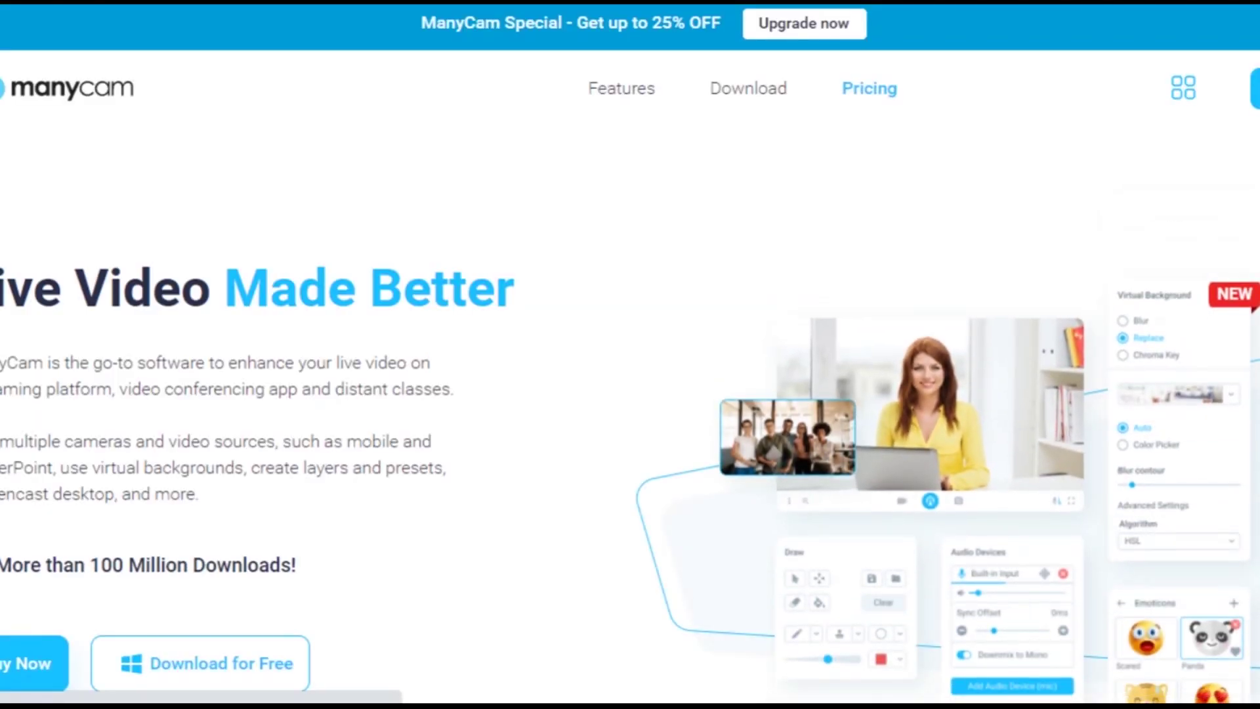
pyautogui.scroll(-2, 315, 355)
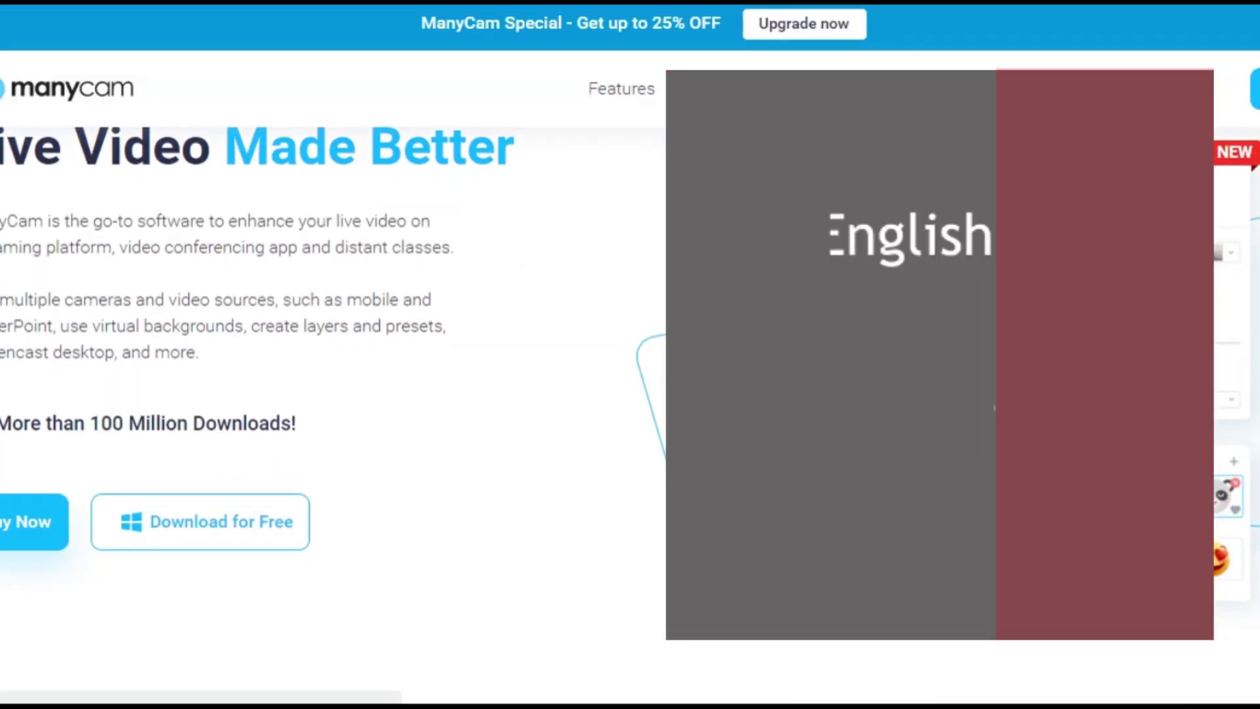
pyautogui.scroll(-5, 315, 354)
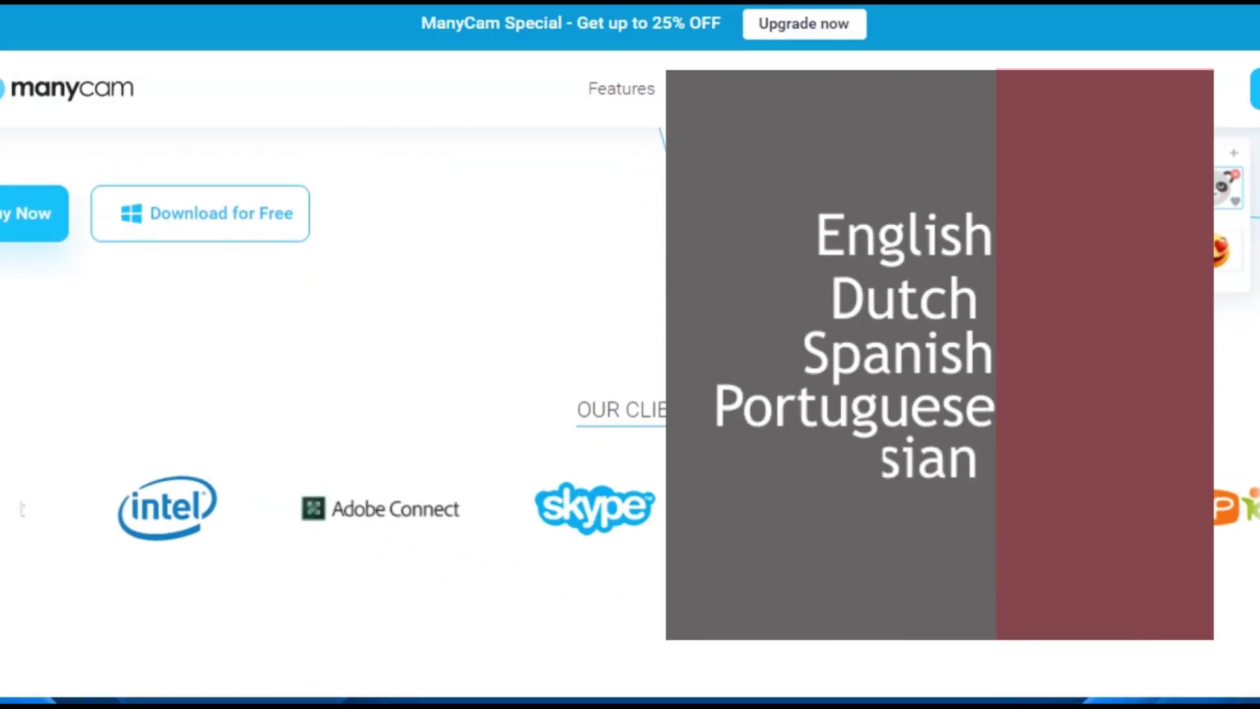
pyautogui.scroll(-3, 630, 355)
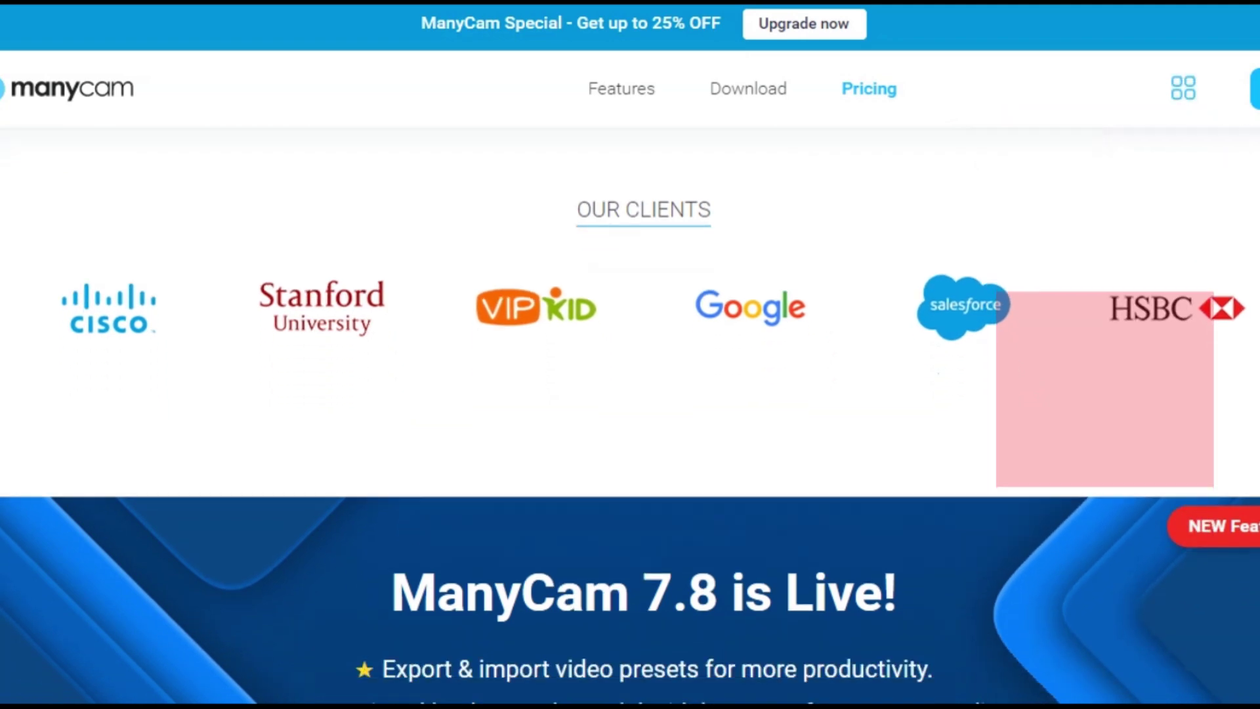
pyautogui.scroll(-5, 630, 354)
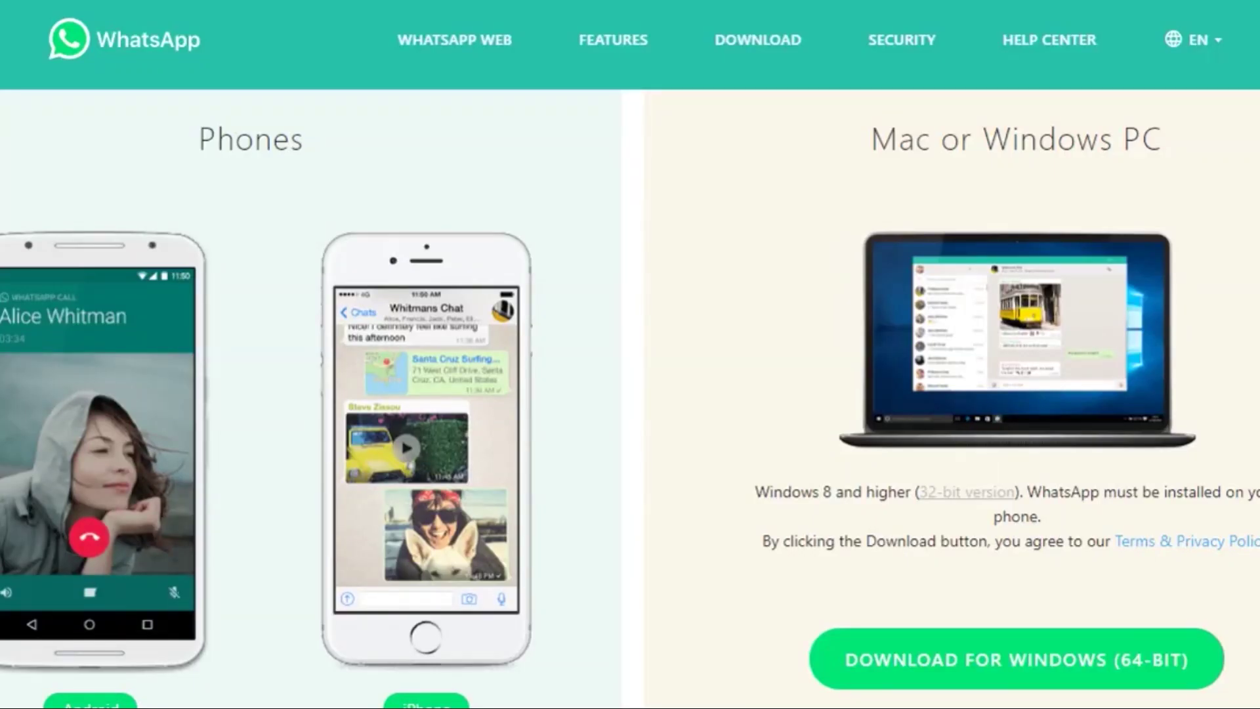
# Scroll the WhatsApp download page past the desktop and phone options to the footer.
pyautogui.scroll(-1, 630, 354)
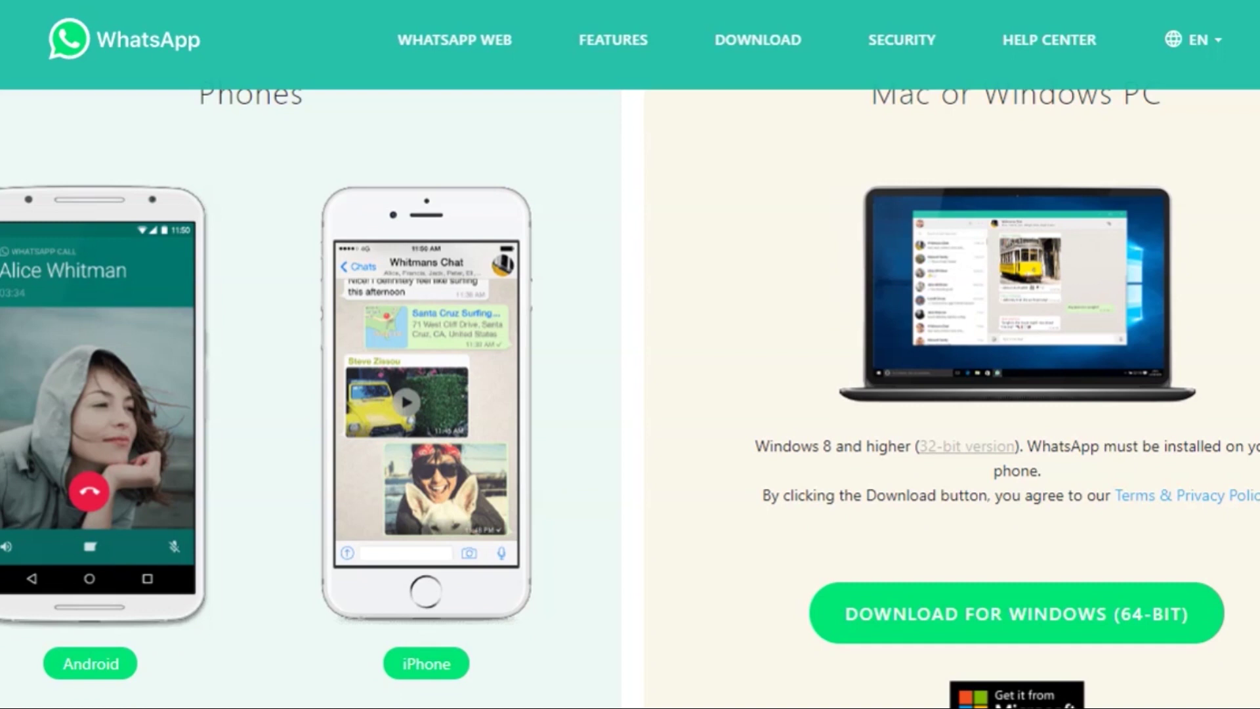
pyautogui.scroll(-2, 630, 394)
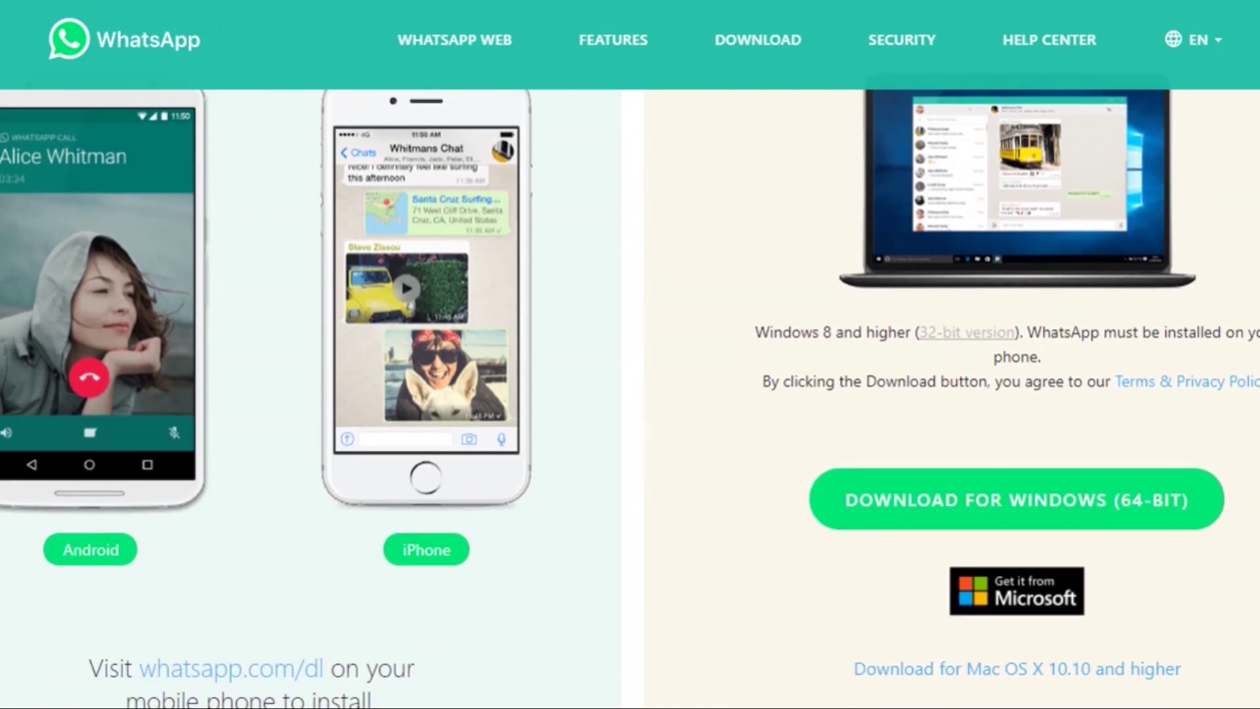
pyautogui.scroll(-3, 630, 394)
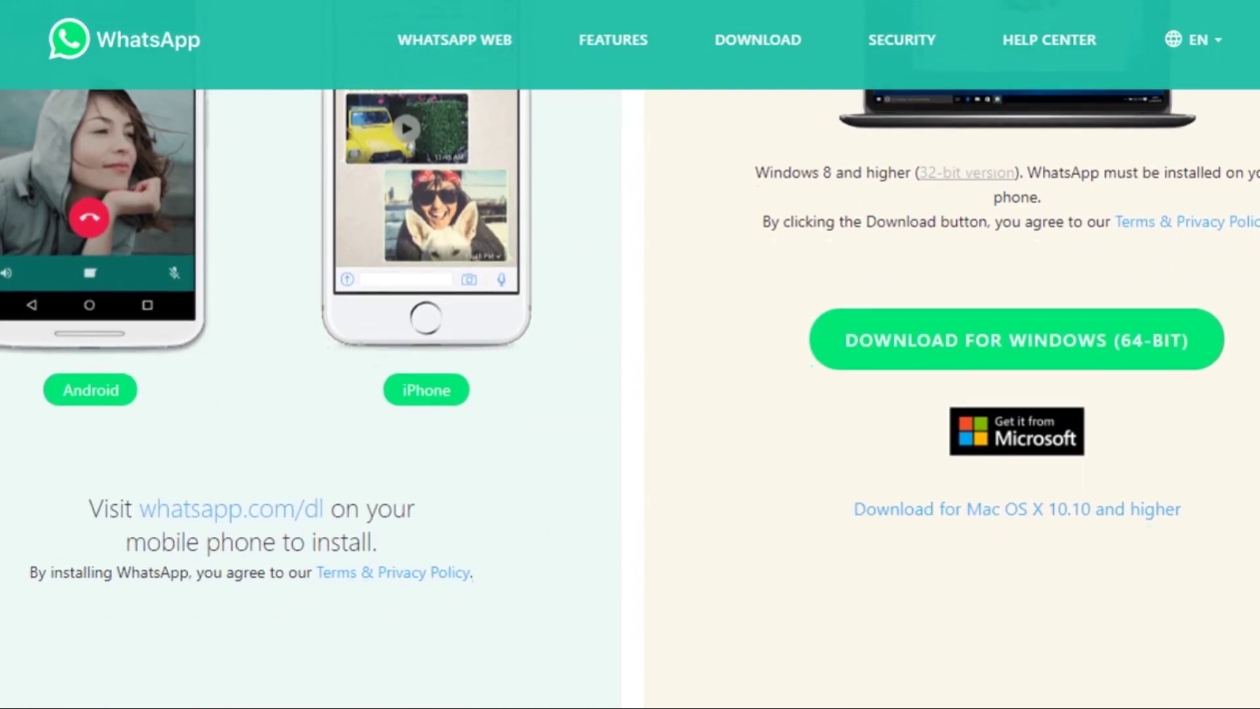
pyautogui.scroll(-4, 630, 354)
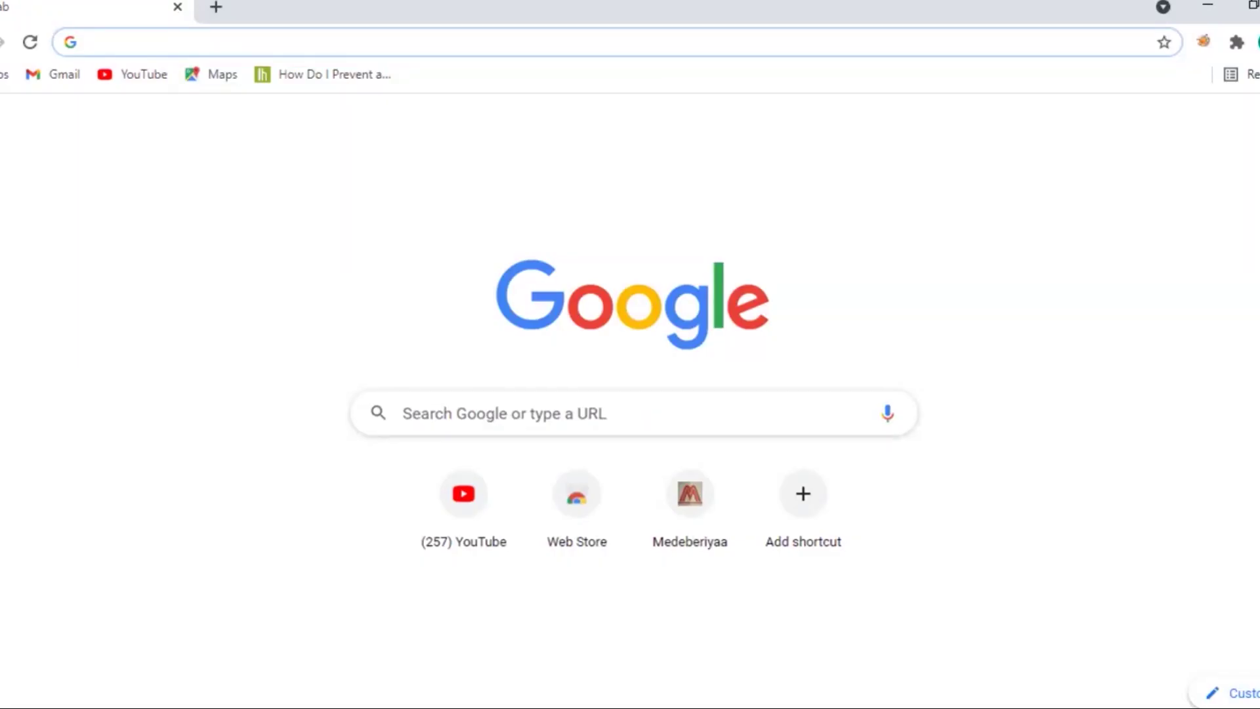
# Preview Orange, Dark green and Dark purple, then apply Chrome's Dark pink and red theme.
pyautogui.click(1234, 693)
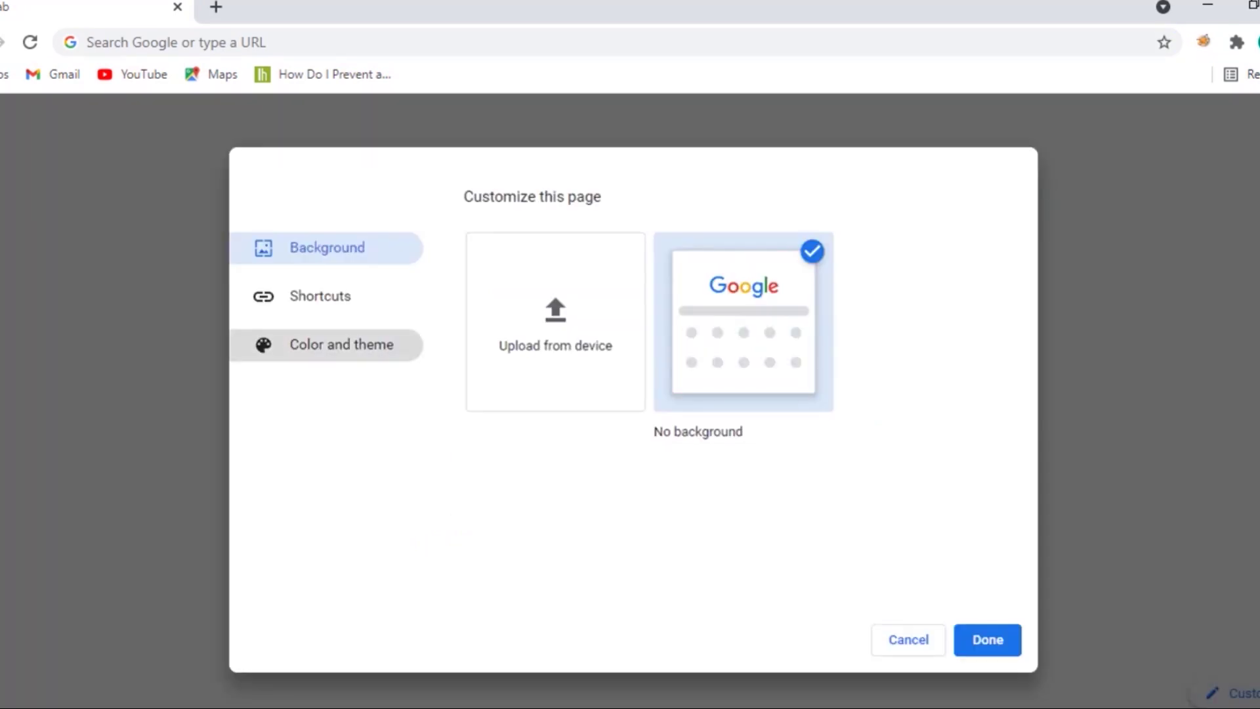
pyautogui.click(342, 344)
pyautogui.click(595, 454)
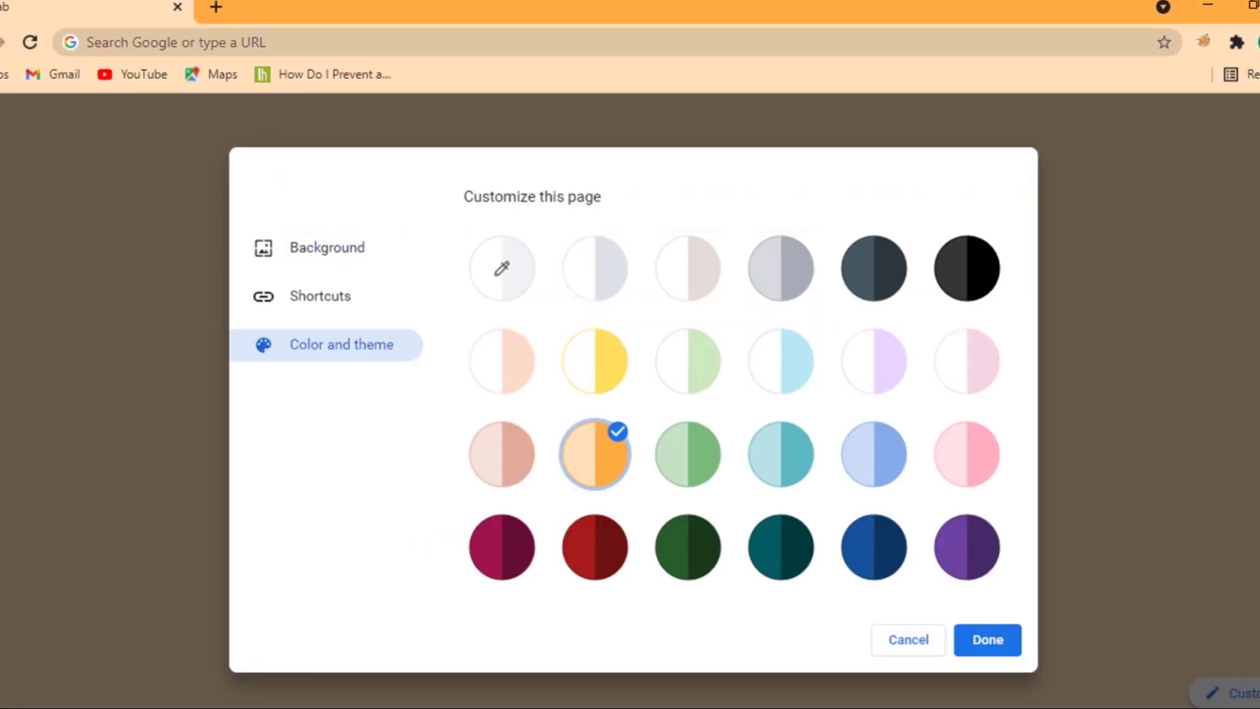
pyautogui.click(688, 547)
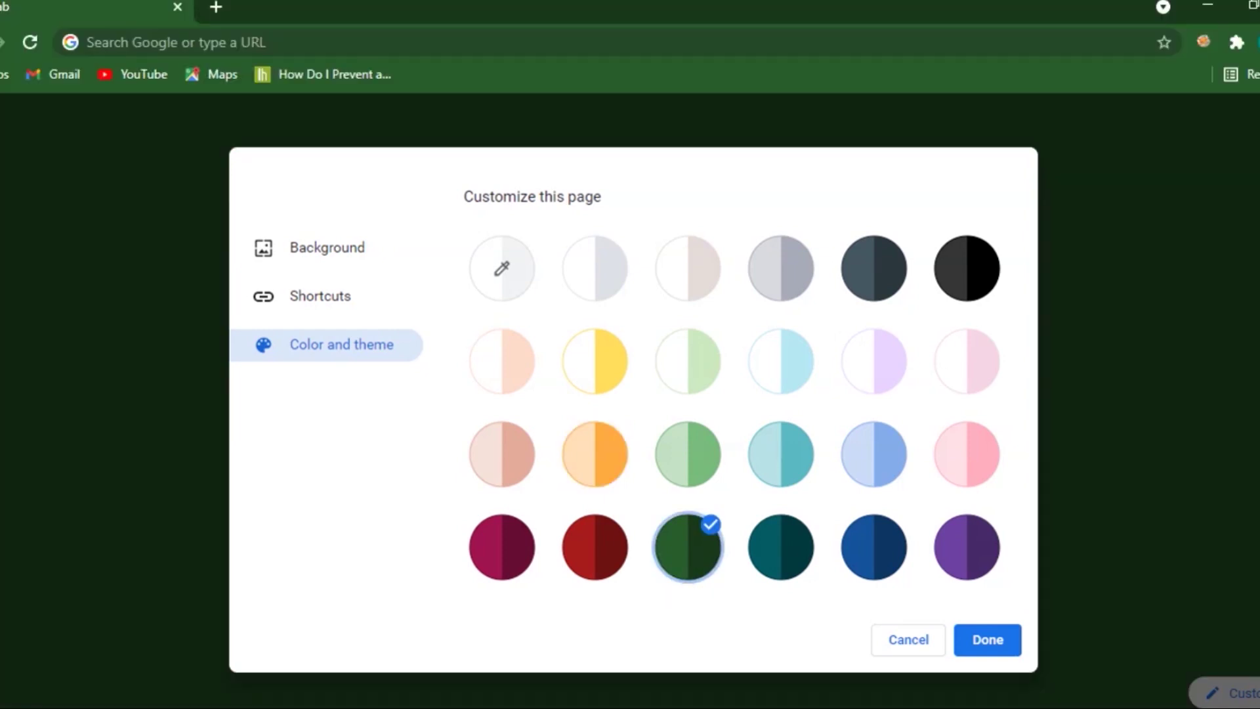
pyautogui.click(967, 546)
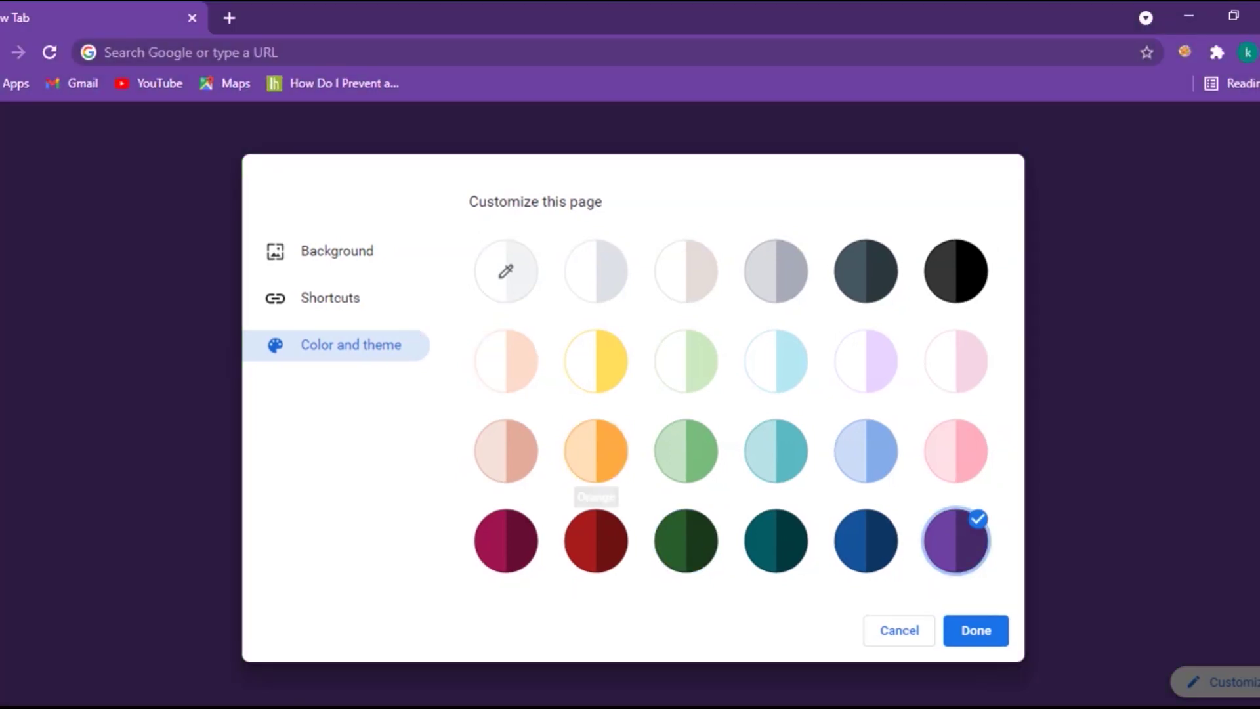
pyautogui.click(596, 452)
pyautogui.click(506, 540)
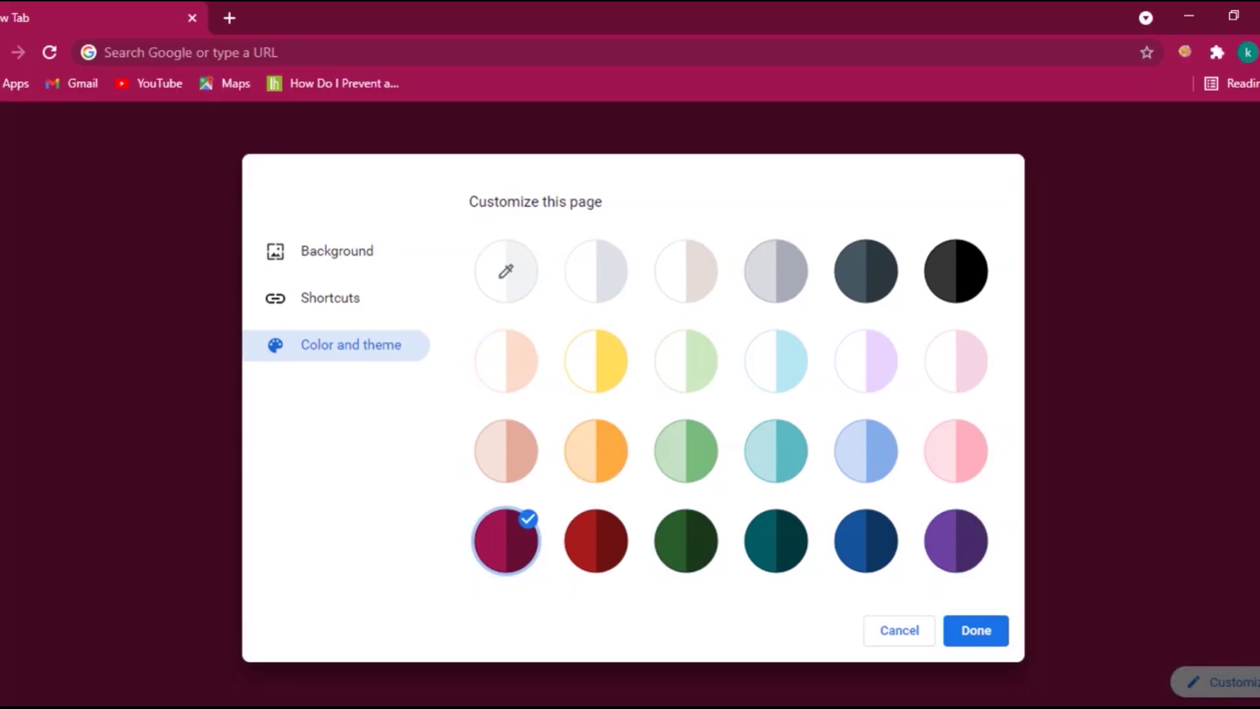
pyautogui.click(976, 631)
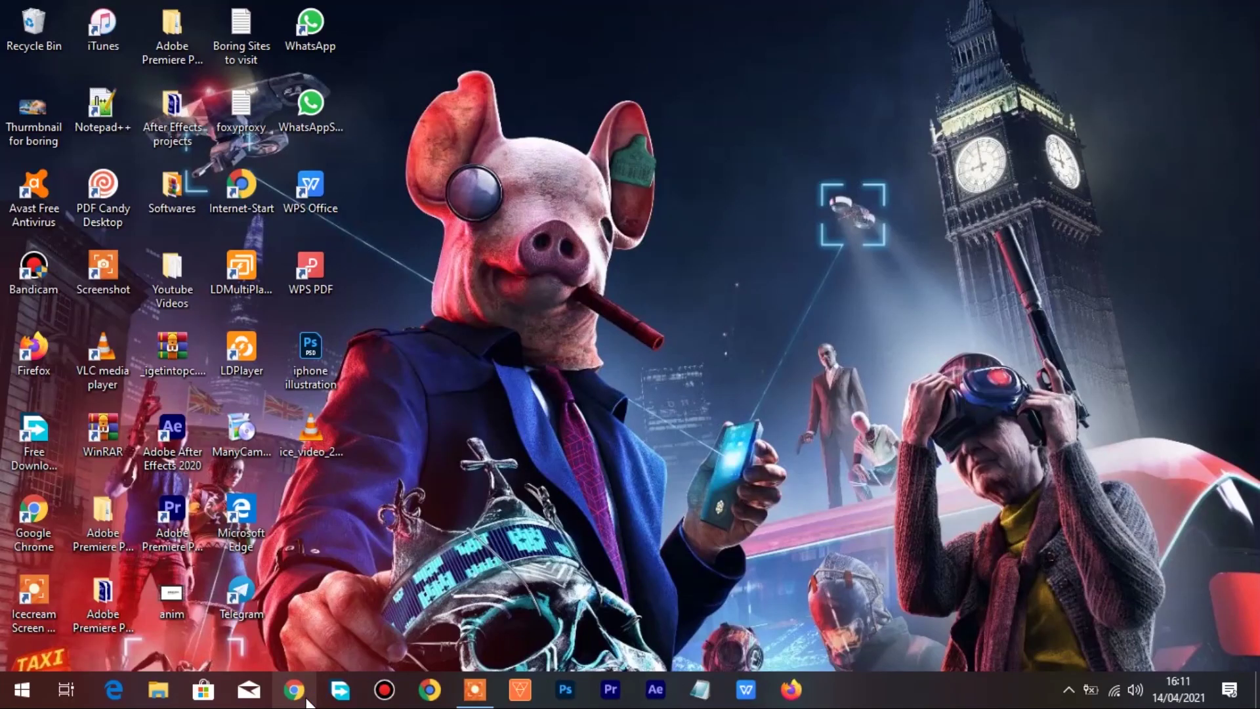
# Relaunch Chrome, search Google for 'filepuma' and open the Filepuma homepage.
pyautogui.click(307, 704)
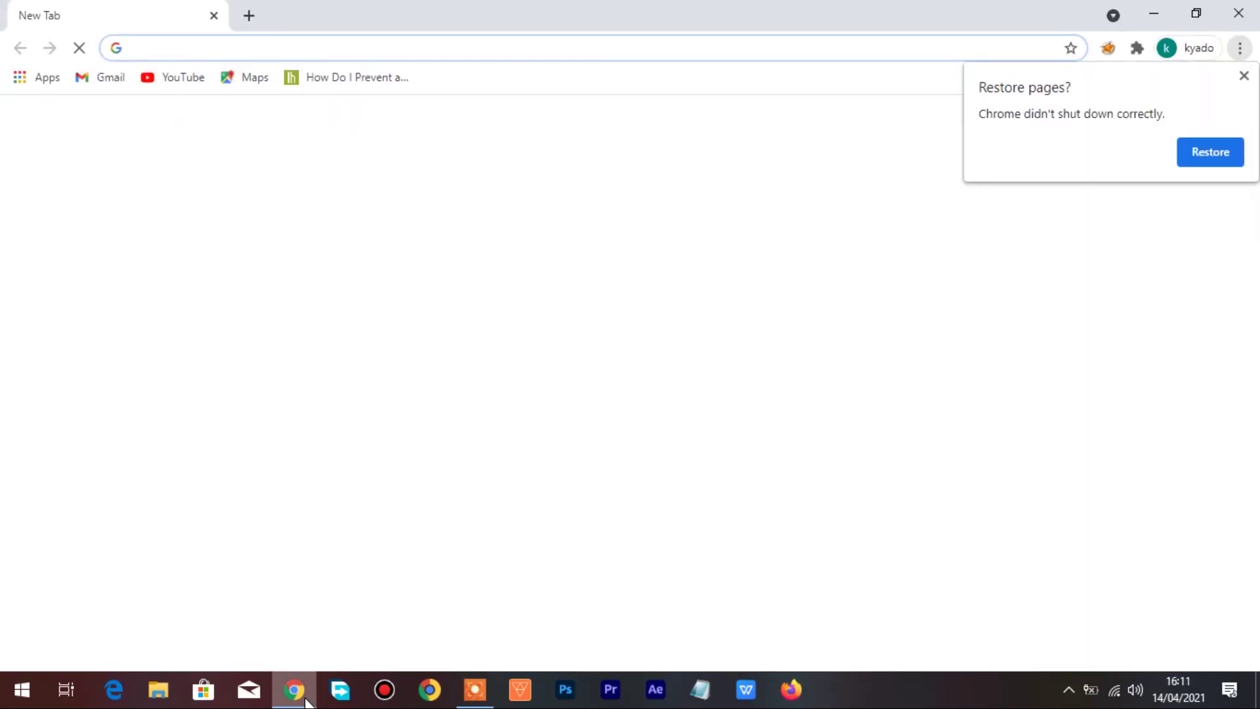
pyautogui.click(1244, 77)
pyautogui.click(539, 44)
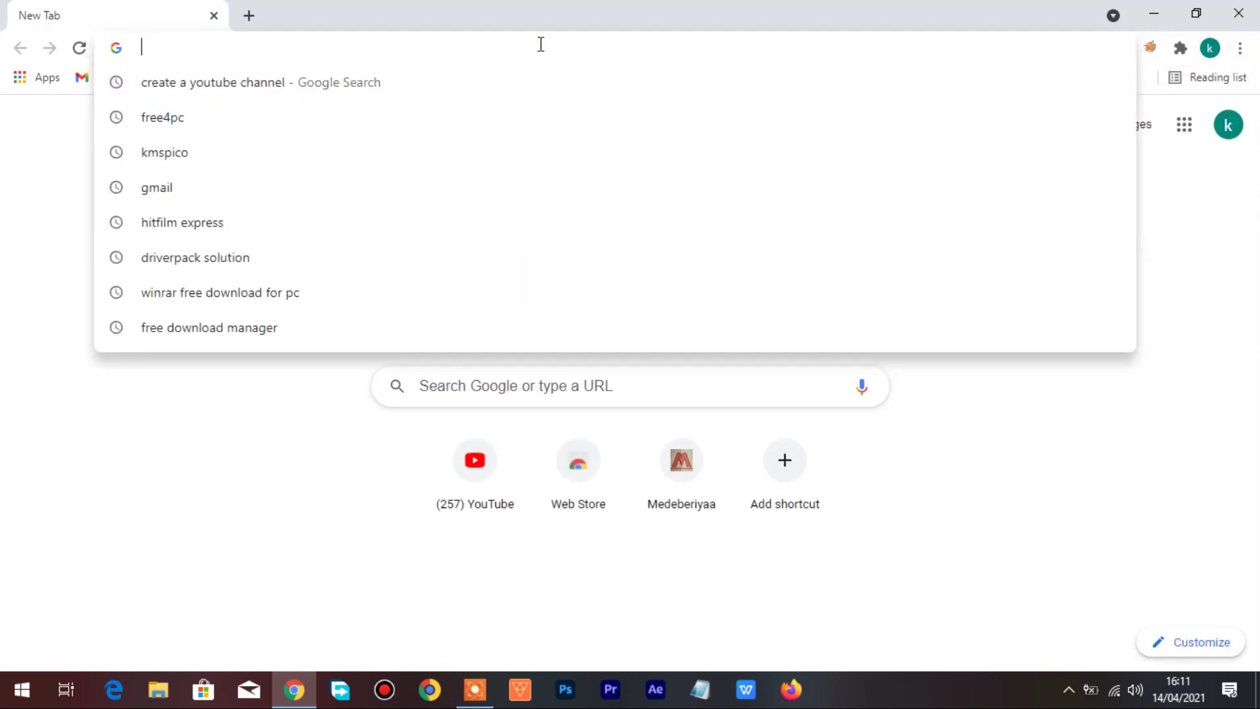
pyautogui.write('filepuma')
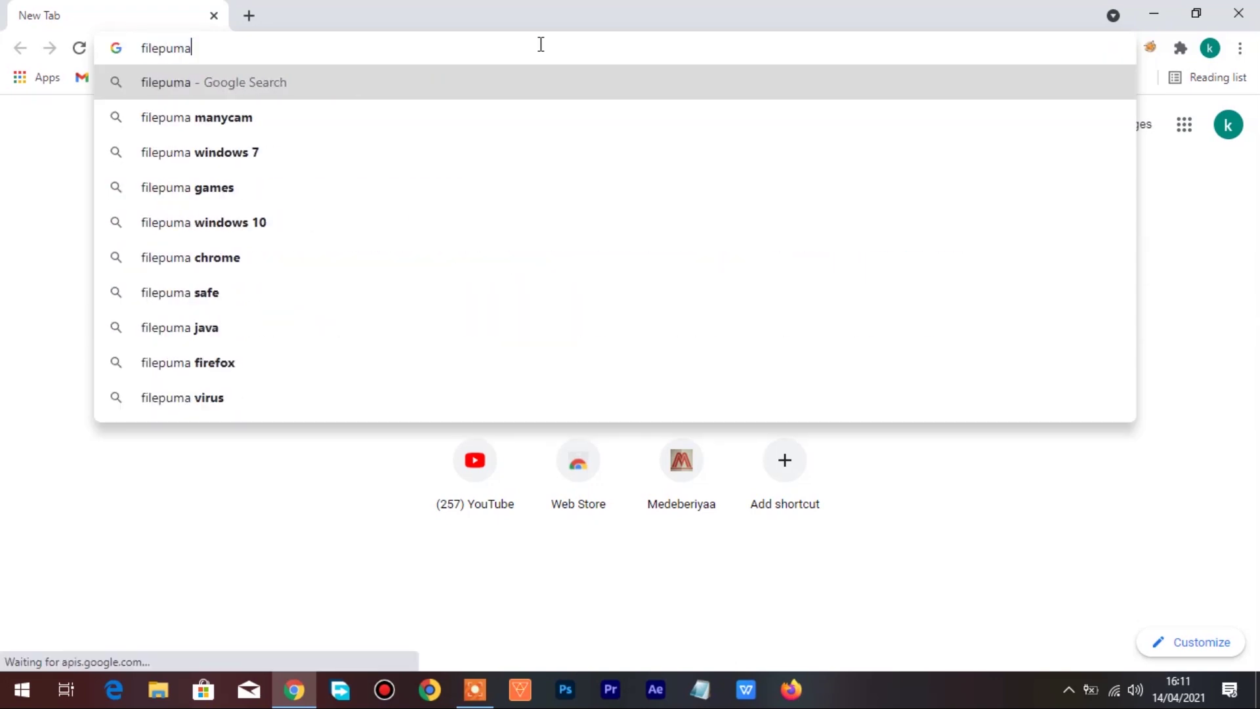
pyautogui.press('Return')
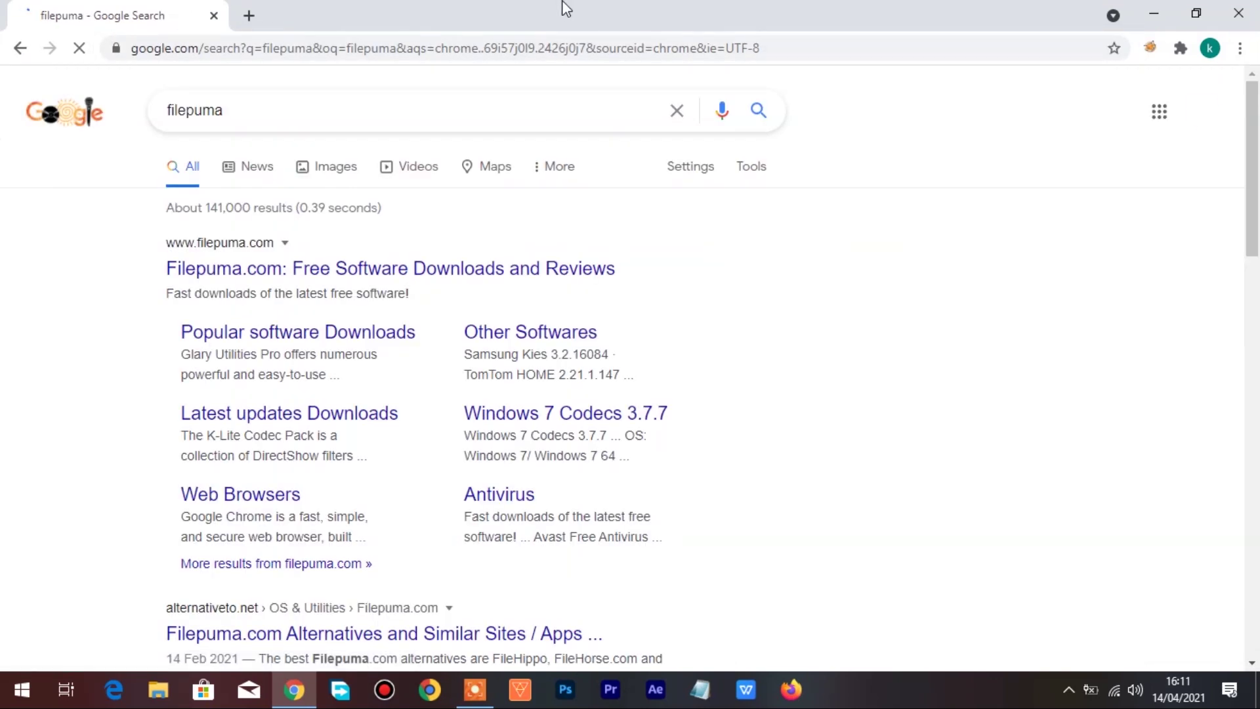
pyautogui.click(404, 270)
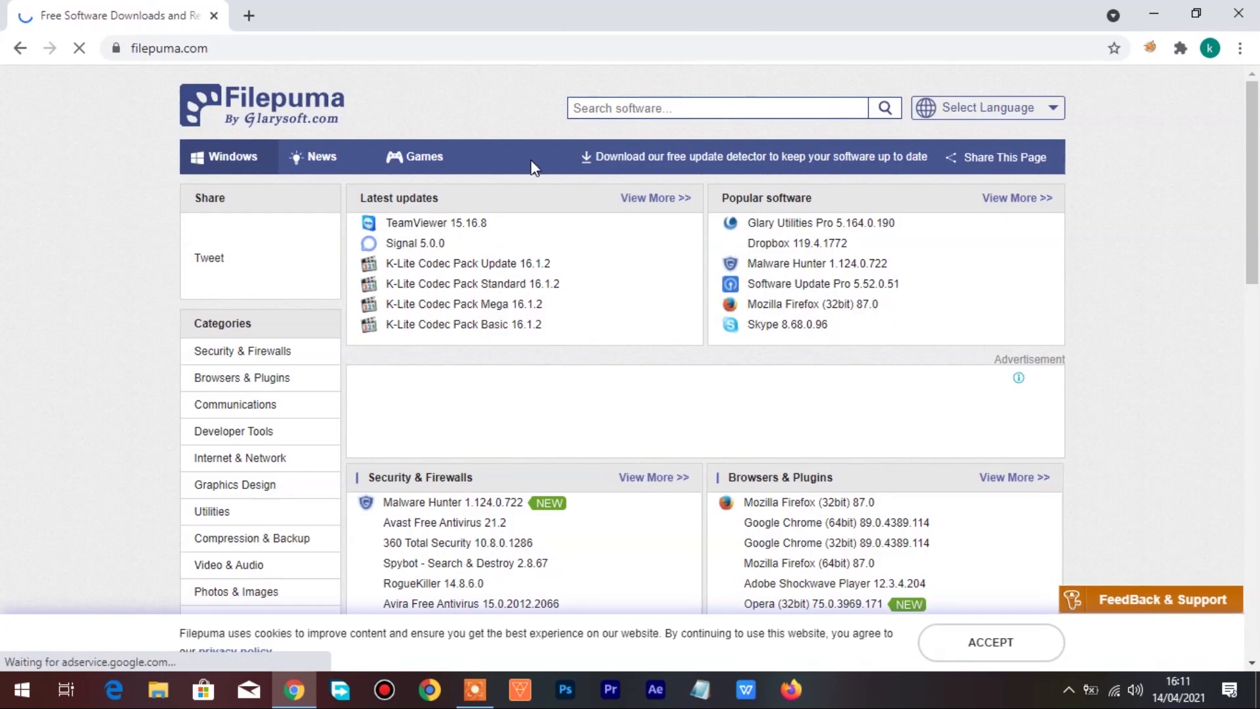
# Search Filepuma for 'manycam'.
pyautogui.click(670, 107)
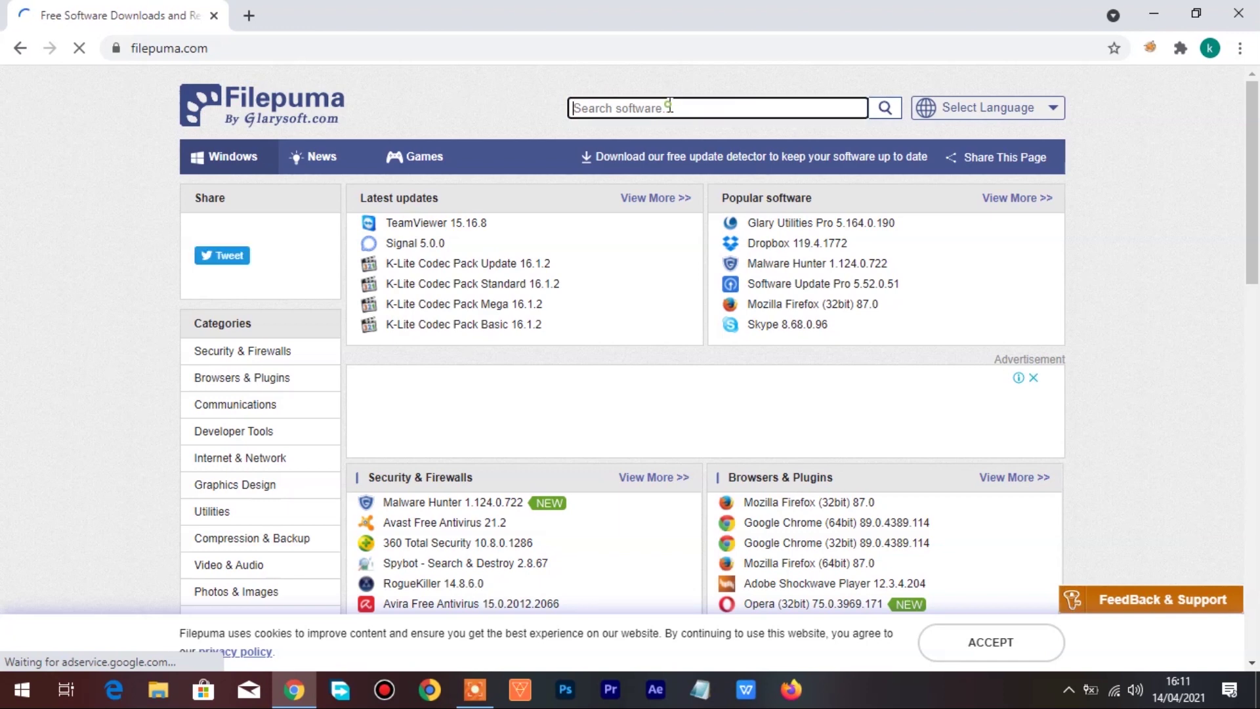
pyautogui.write('manycam')
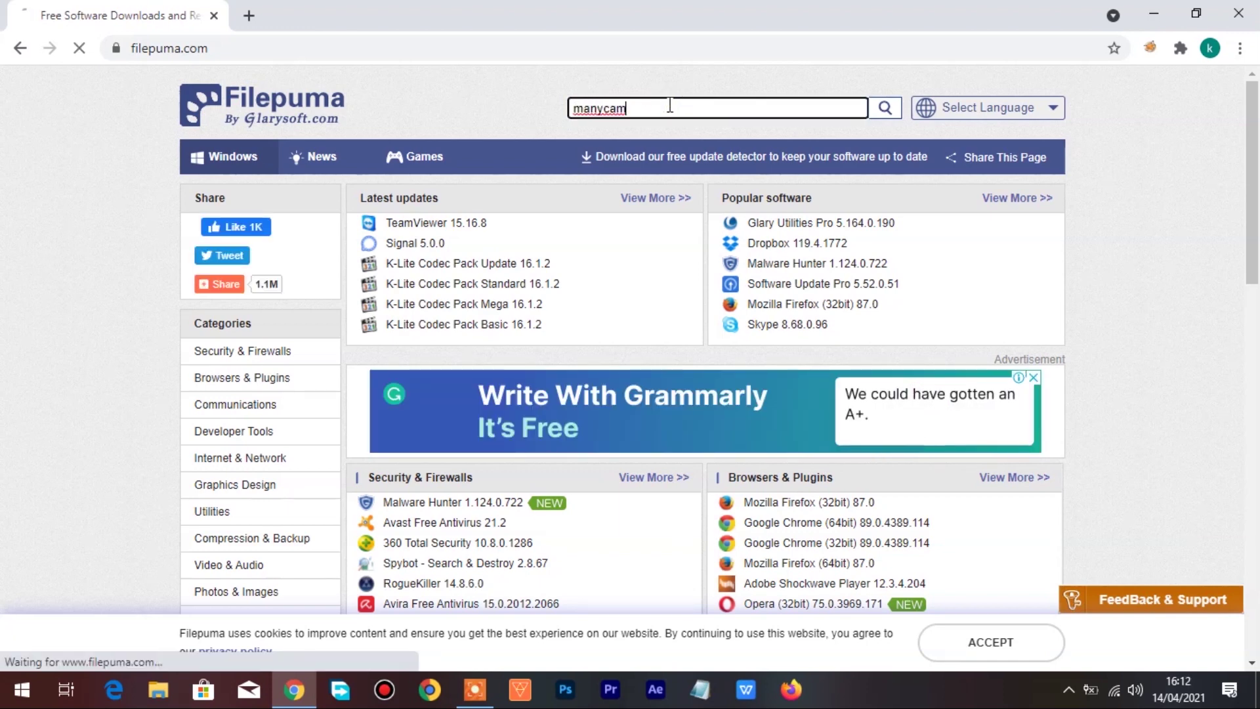
pyautogui.press('Return')
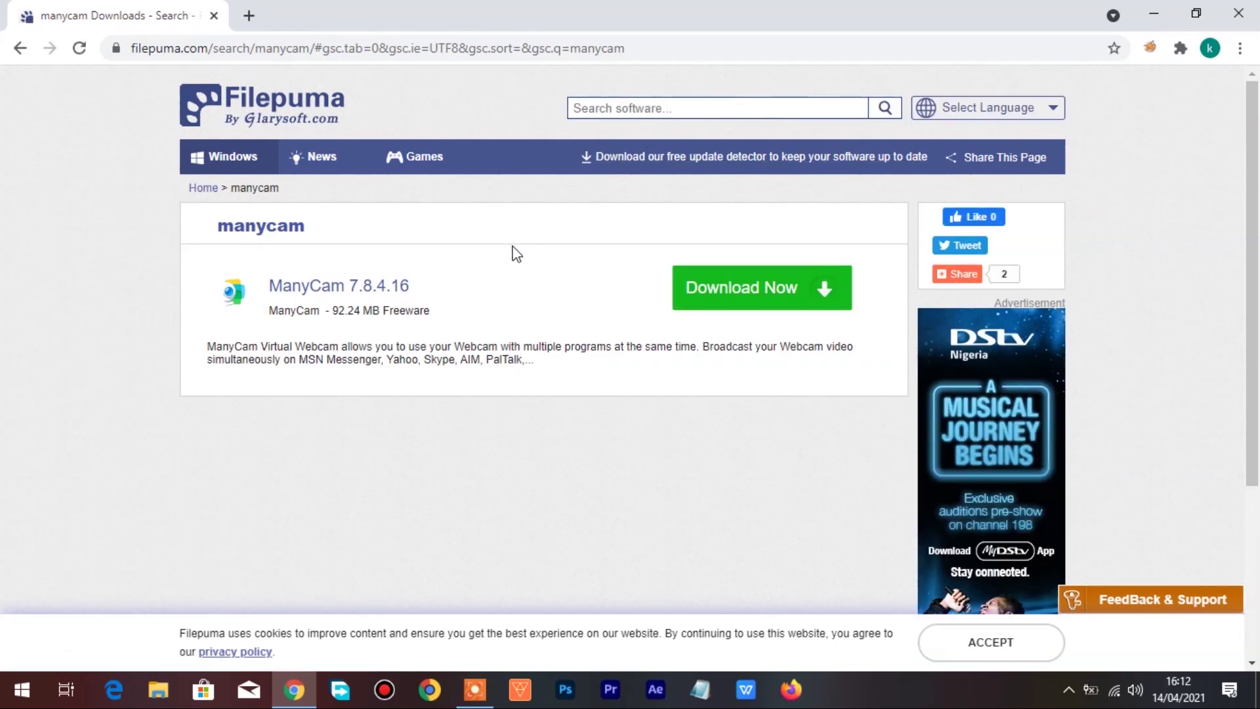
# Download ManyCam 7.8.4.16, dismissing the ad and cookie notice, and show the Downloads folder.
pyautogui.click(767, 299)
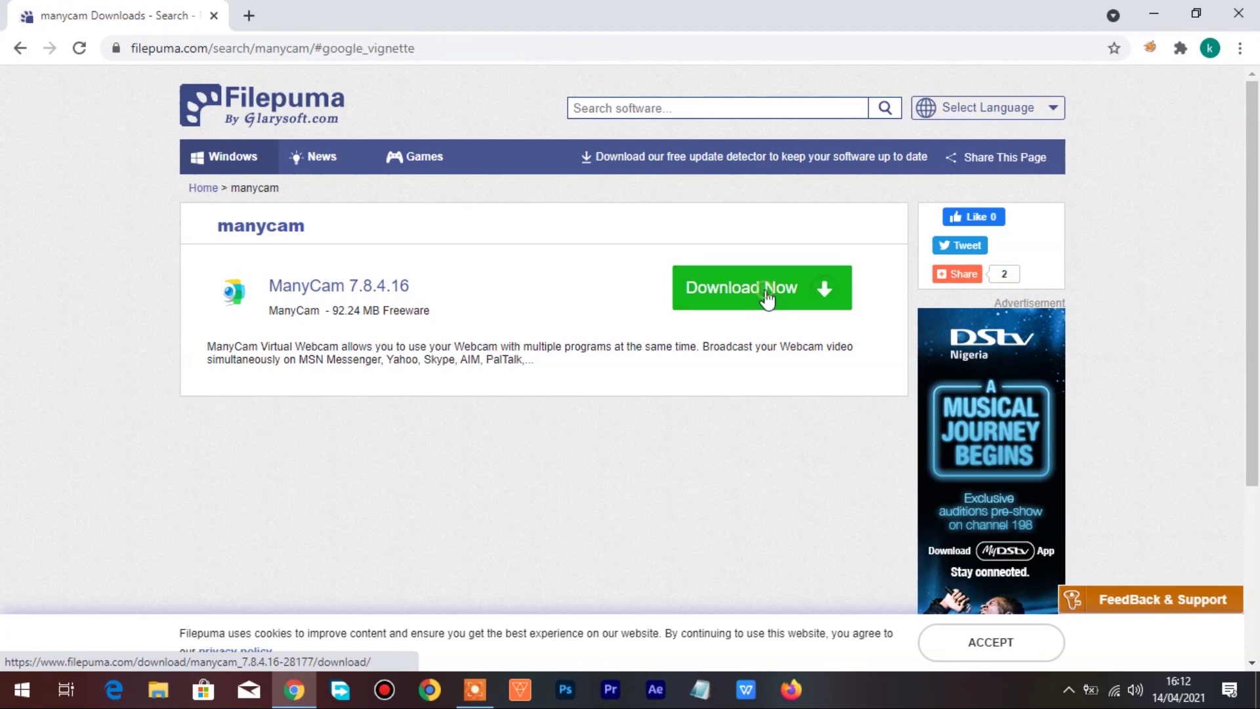
pyautogui.click(565, 489)
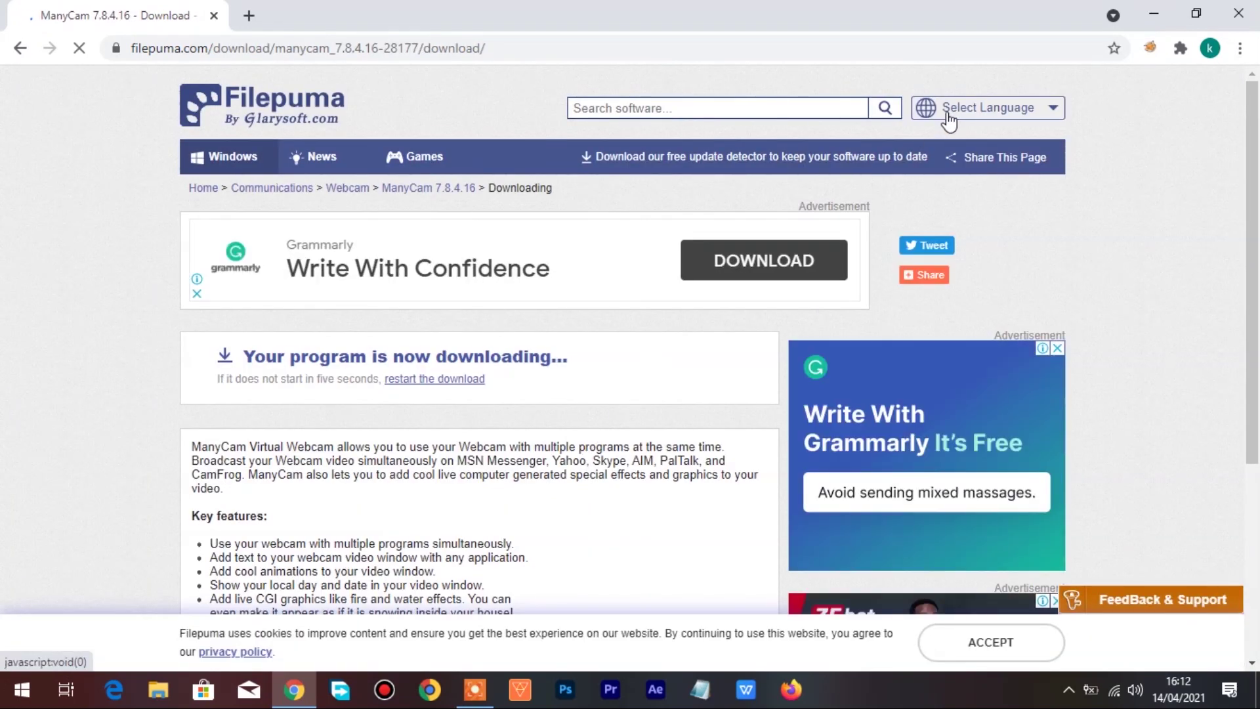
pyautogui.moveTo(924, 274)
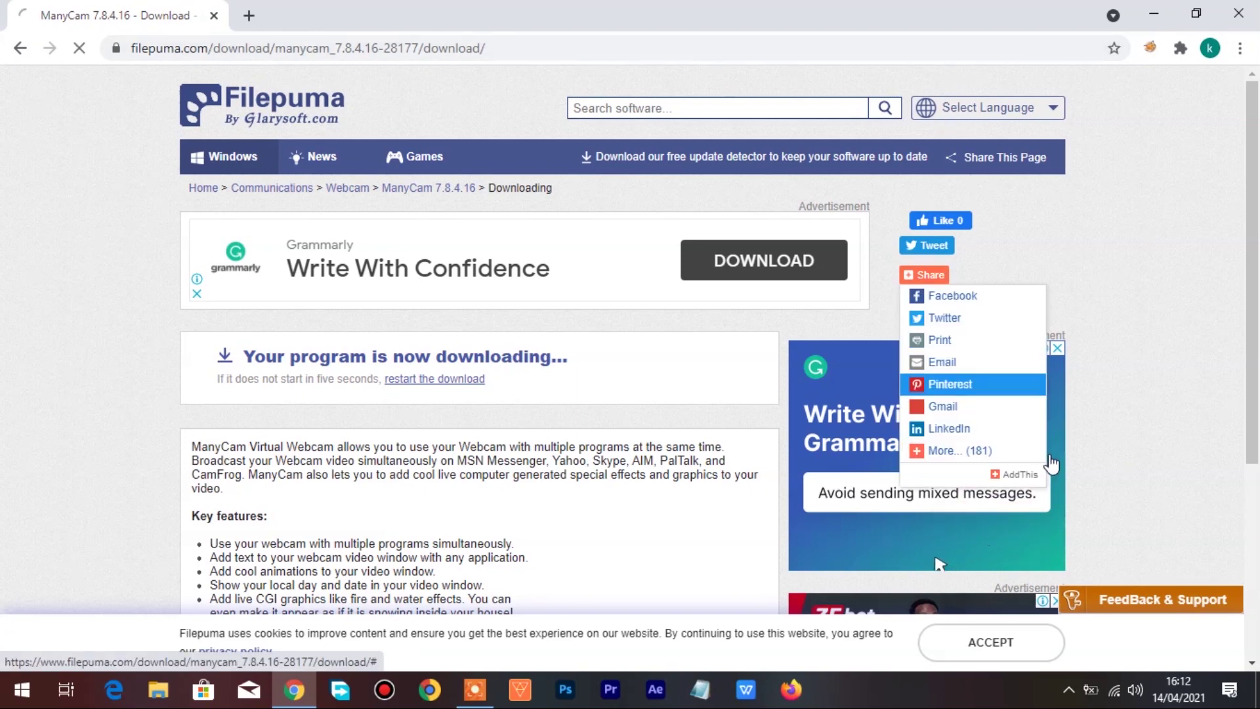
pyautogui.click(1030, 655)
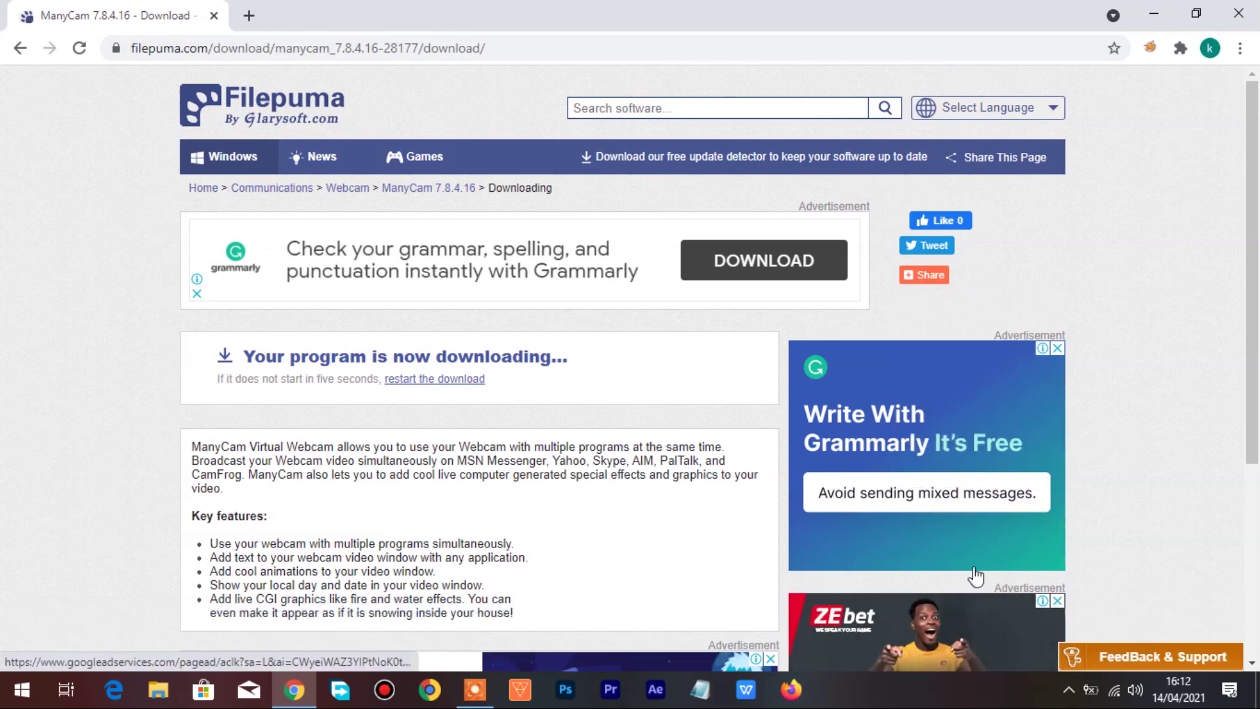
pyautogui.click(101, 653)
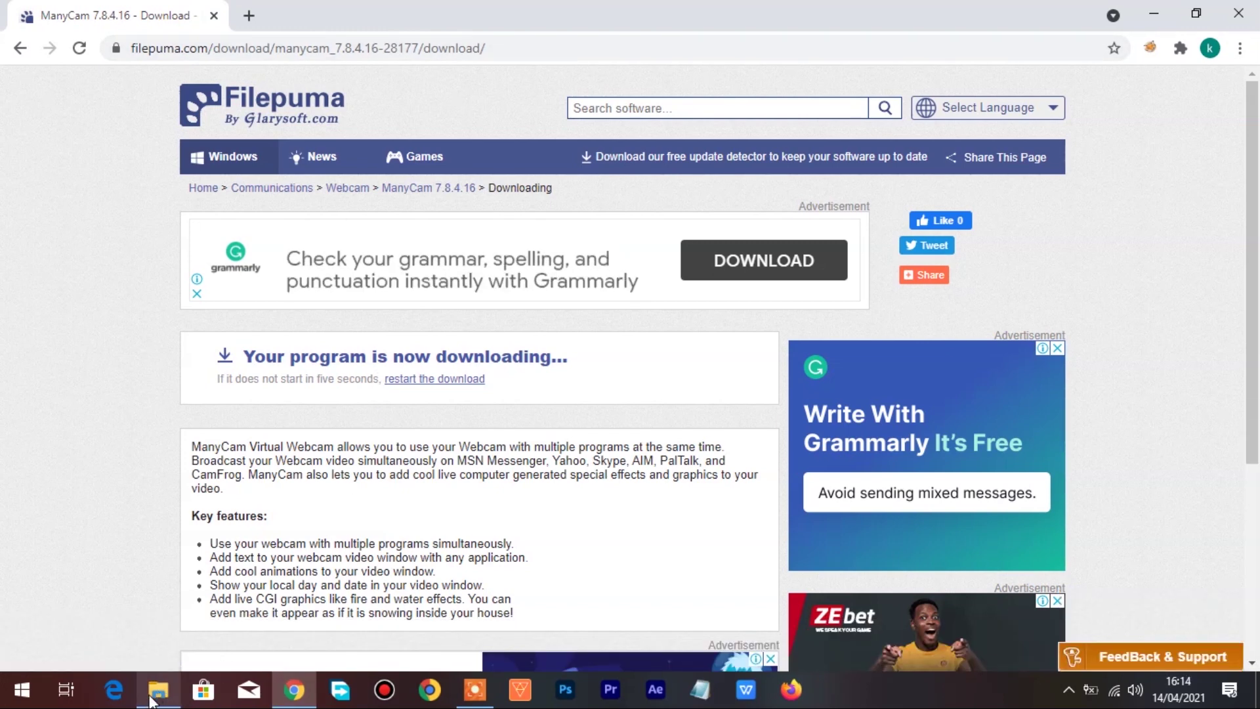
pyautogui.click(157, 701)
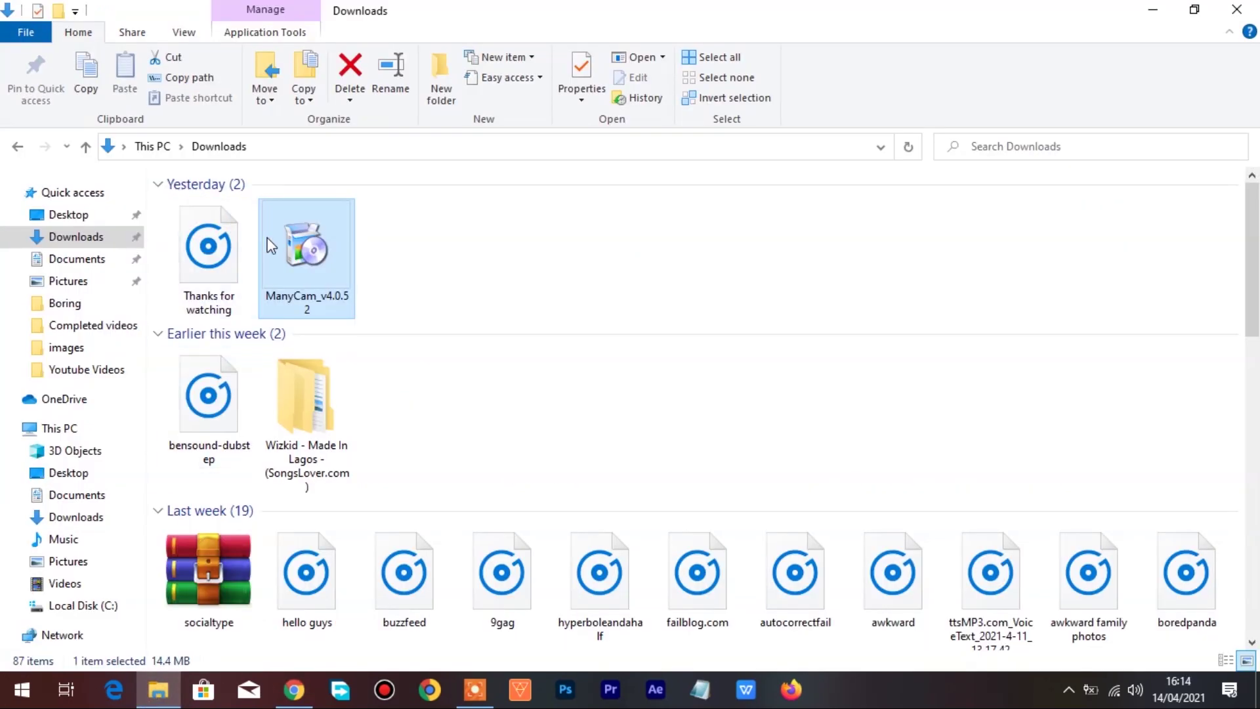
# Run the ManyCam_v4.0.52 installer, accept the licence, and finish to launch ManyCam.
pyautogui.doubleClick(318, 266)
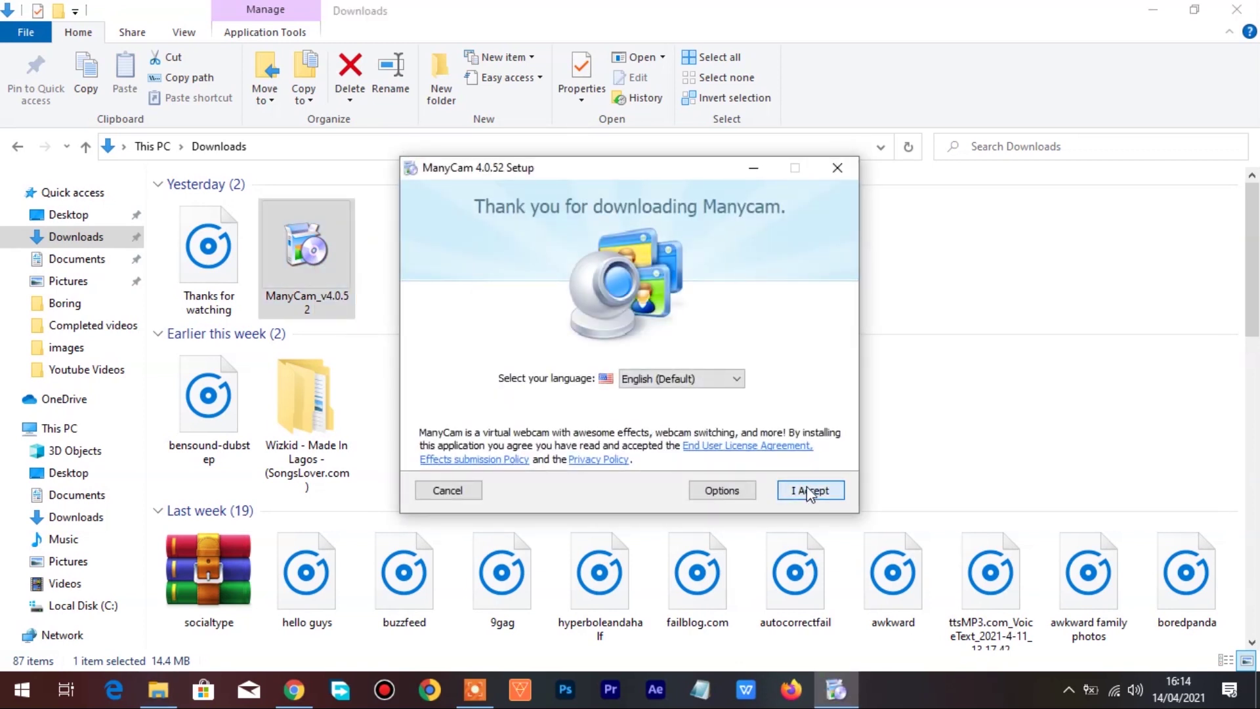
pyautogui.press('Return')
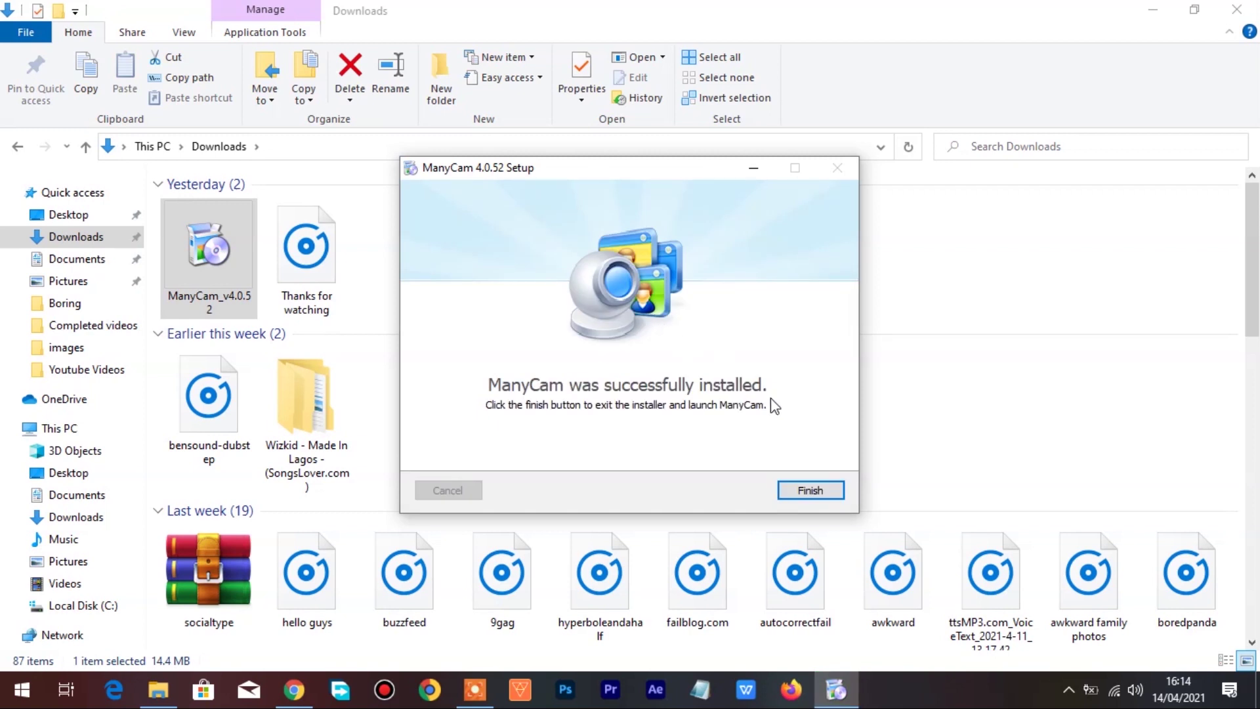
pyautogui.click(820, 496)
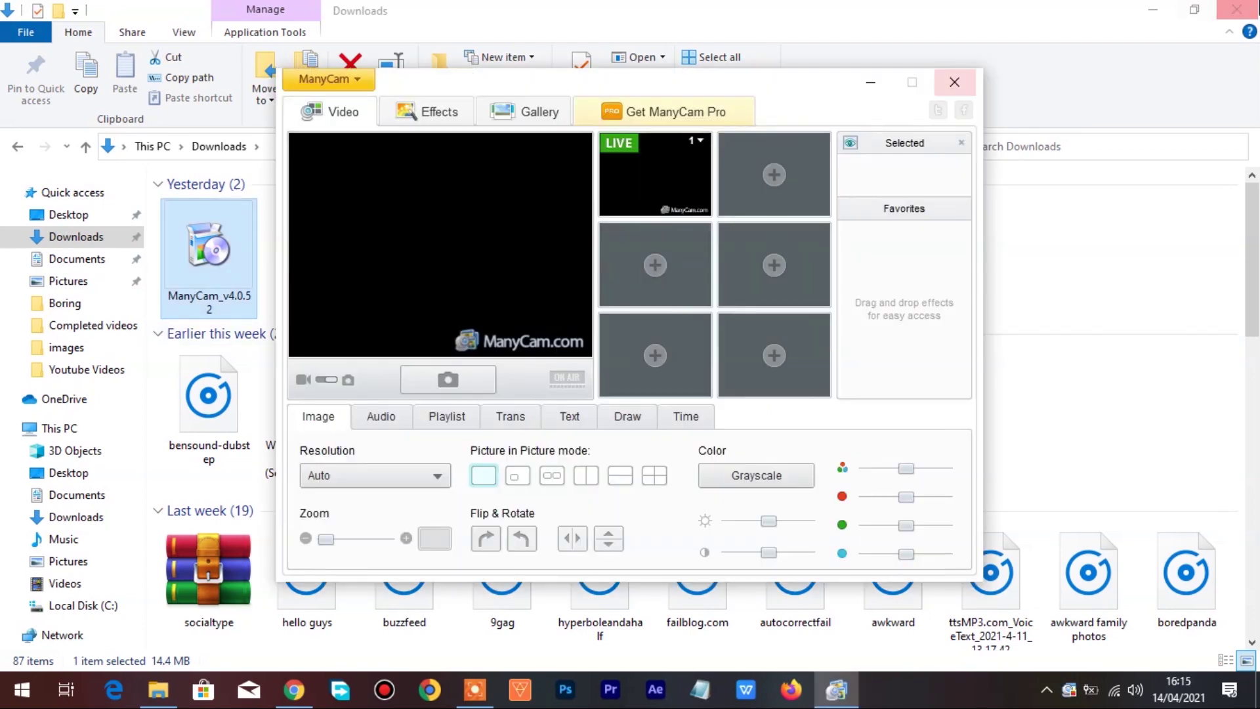
# Close File Explorer and untick Show ManyCam Logo on the Text tab, returning to Image.
pyautogui.click(1250, 8)
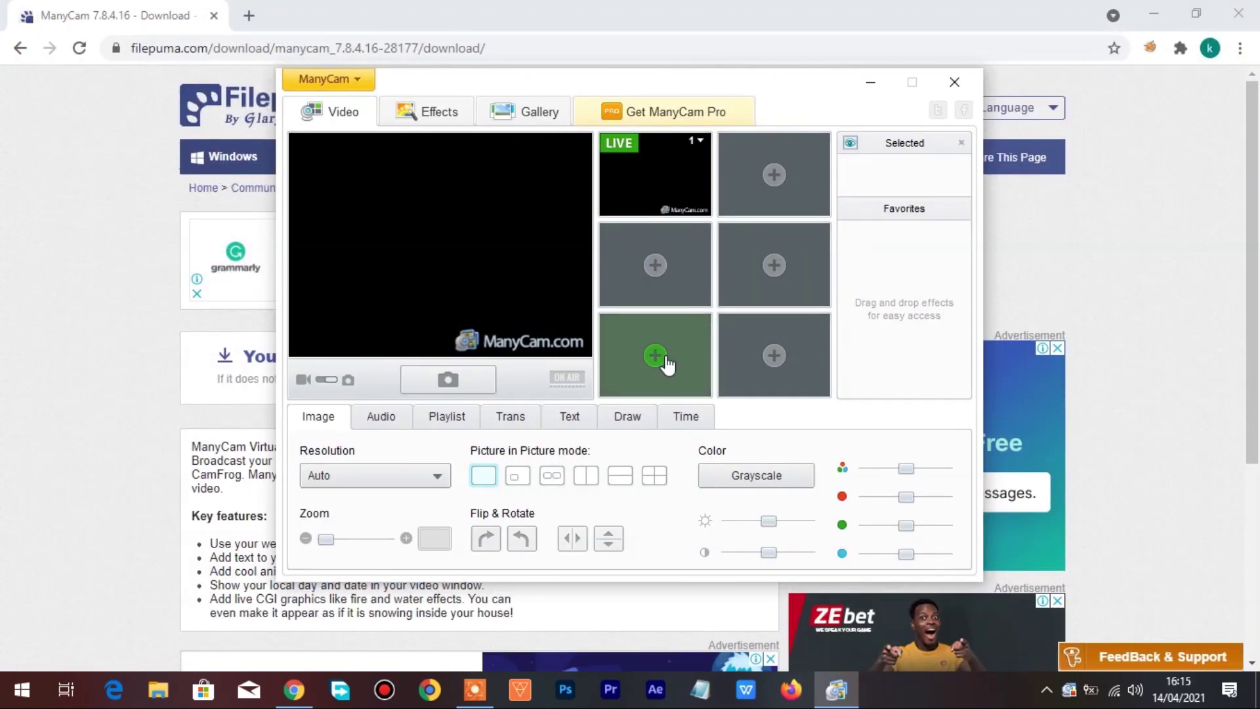
pyautogui.click(577, 424)
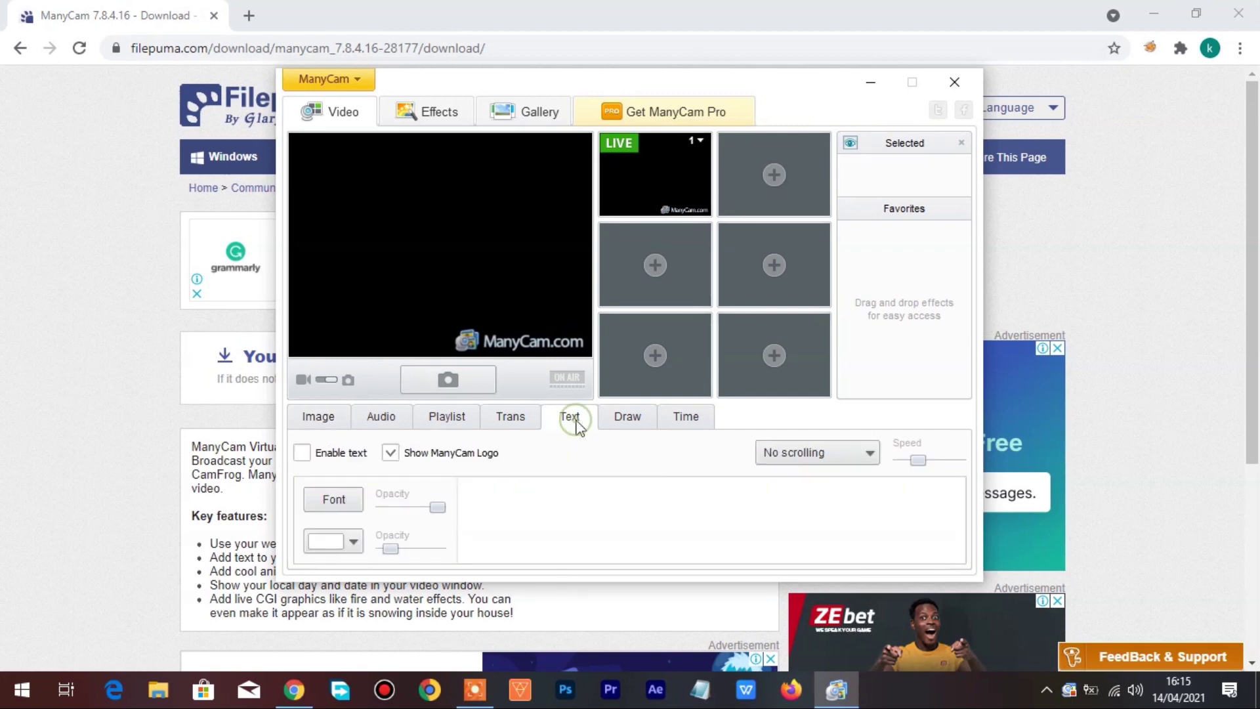
pyautogui.click(389, 458)
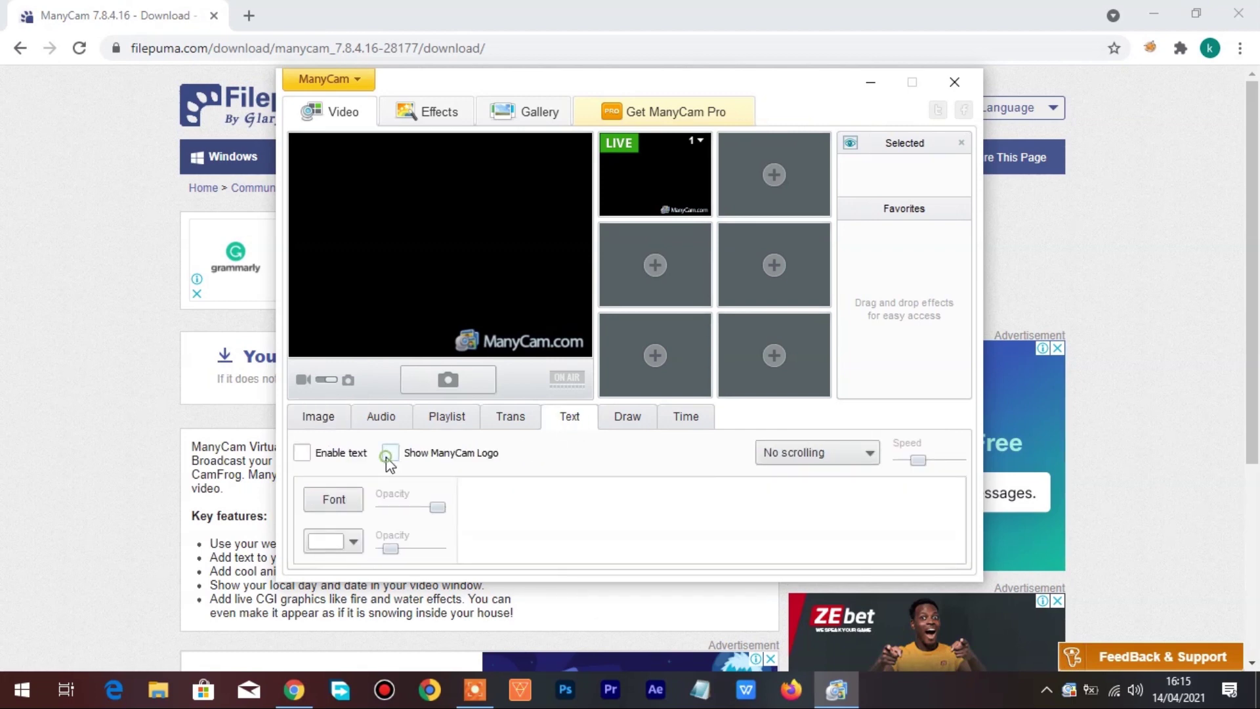
pyautogui.click(314, 420)
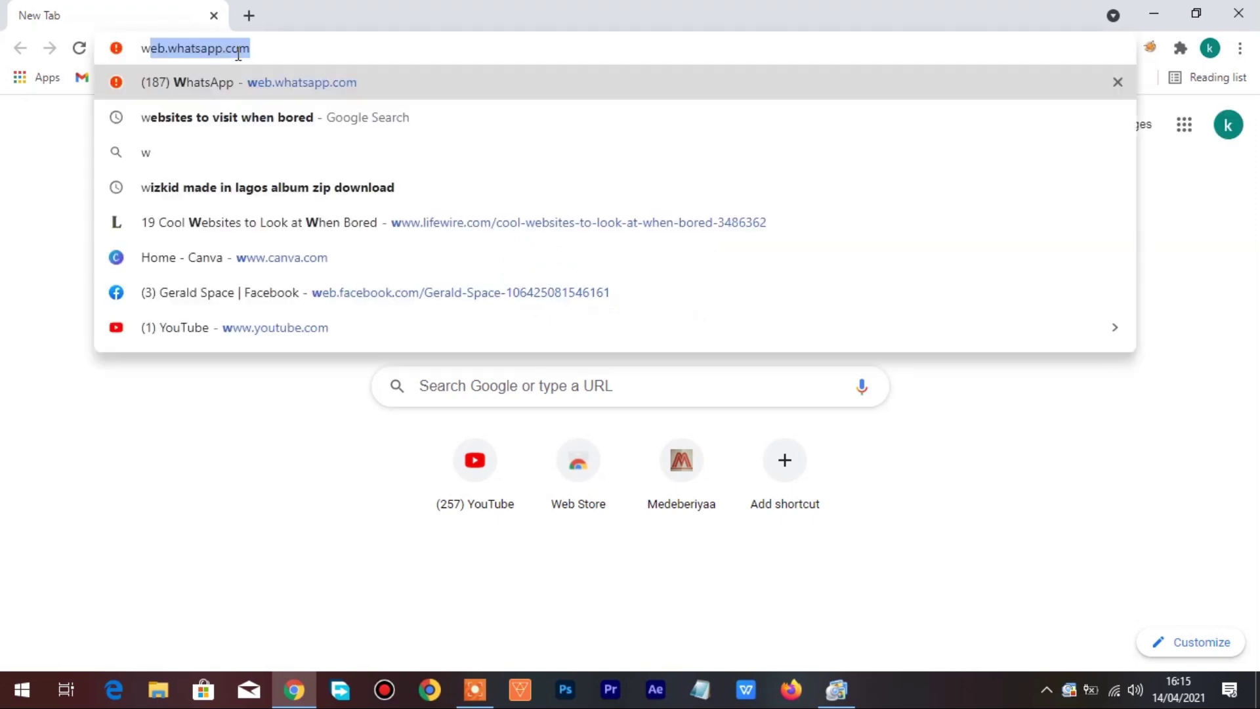
# Search 'whatsapp desktop' and start the WhatsApp for Windows (64-bit) download.
pyautogui.write(' desktop')
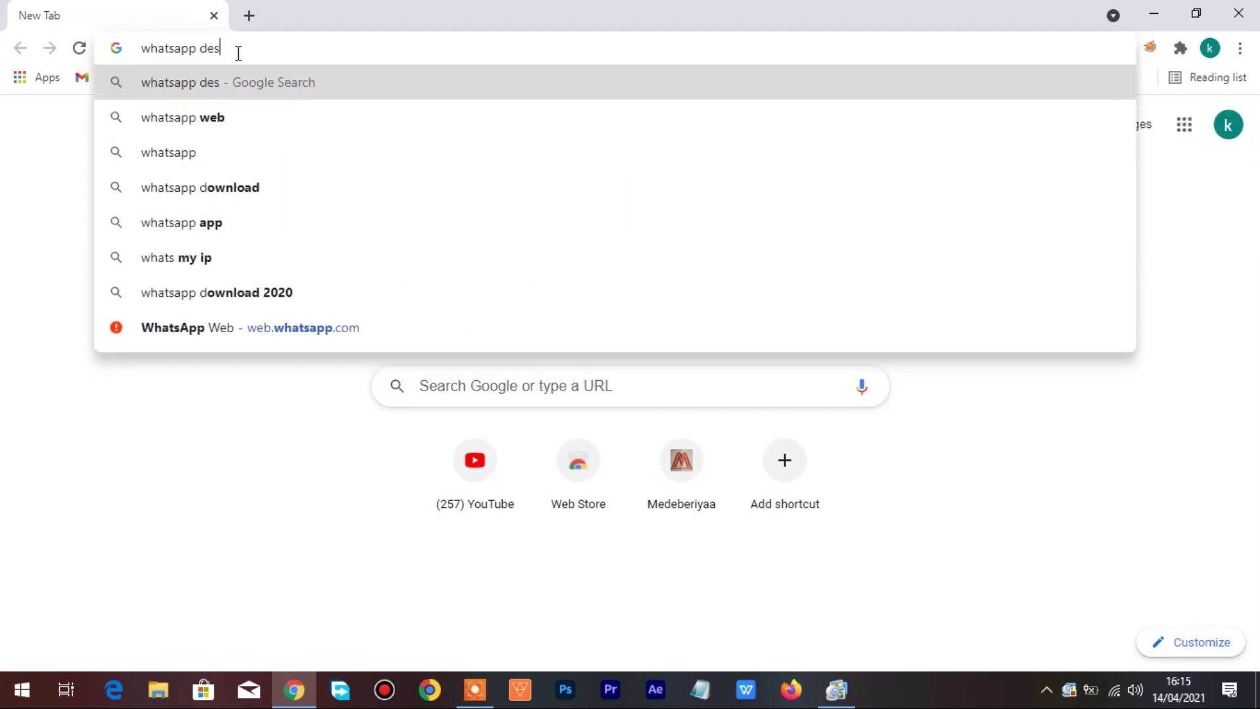
pyautogui.press('Return')
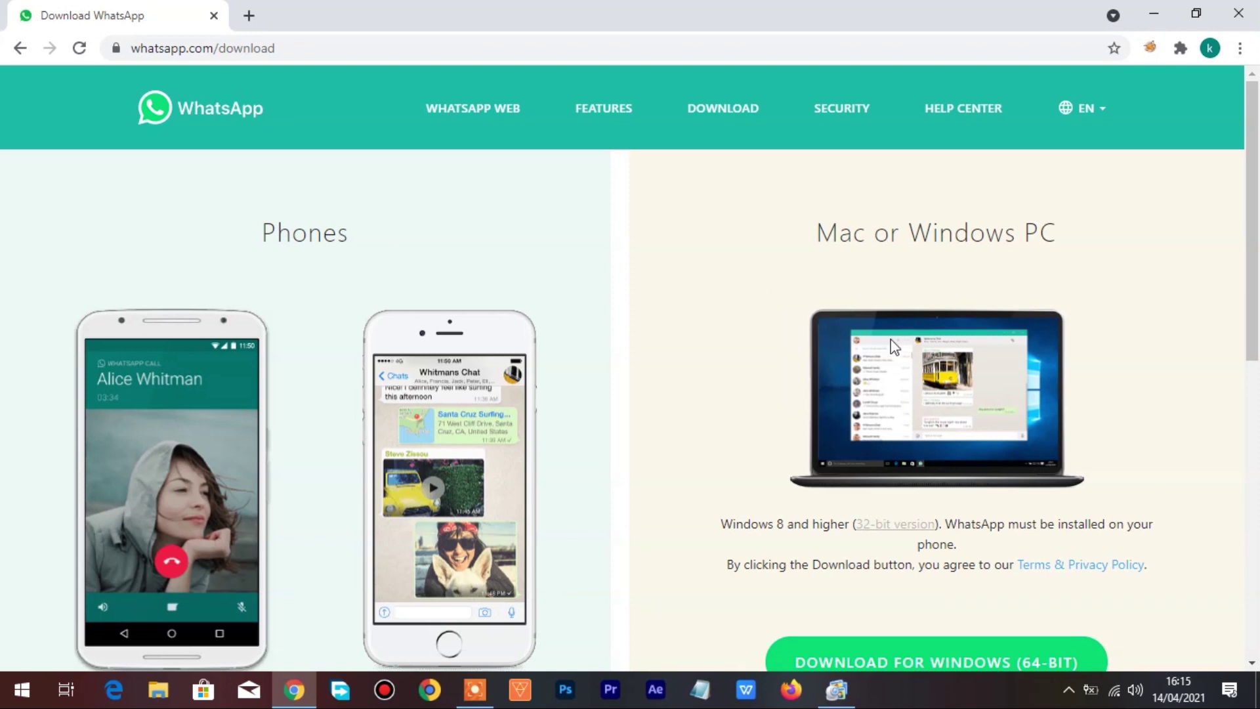
pyautogui.scroll(-4, 923, 365)
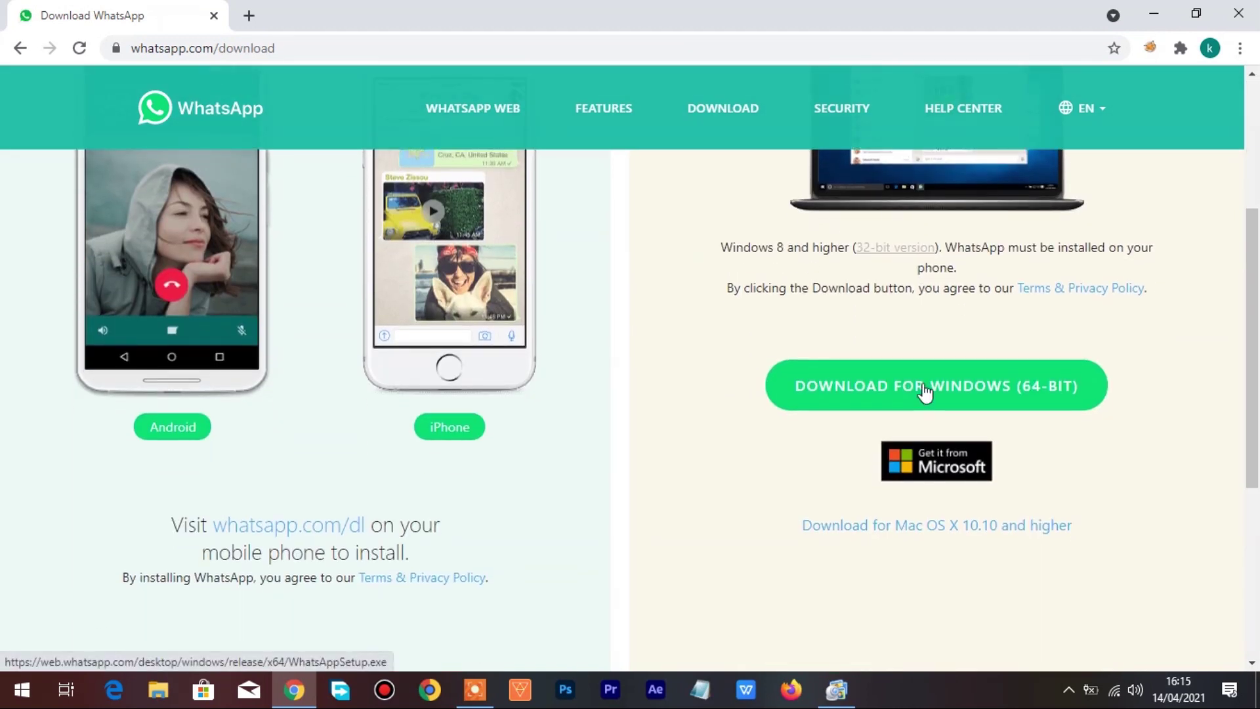
pyautogui.click(921, 391)
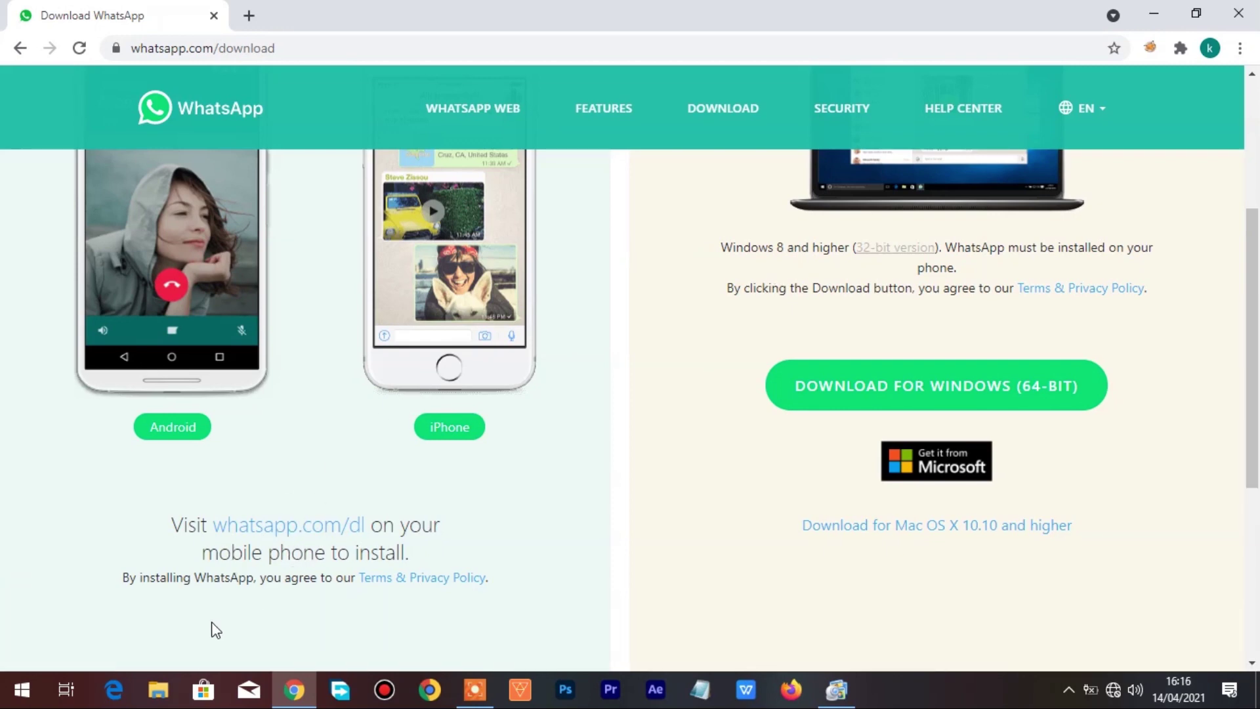
pyautogui.click(159, 694)
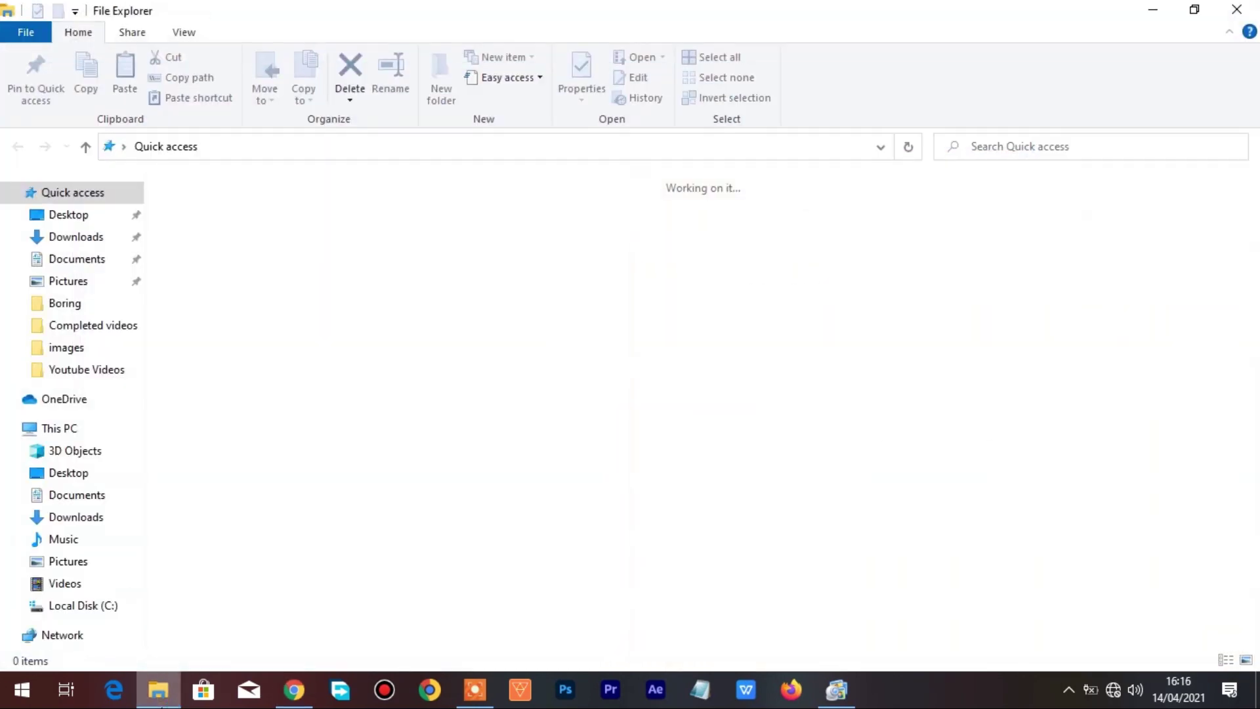
# Install WhatsApp from WhatsAppSetup in Downloads, close Chrome, and bring ManyCam back to front.
pyautogui.click(73, 237)
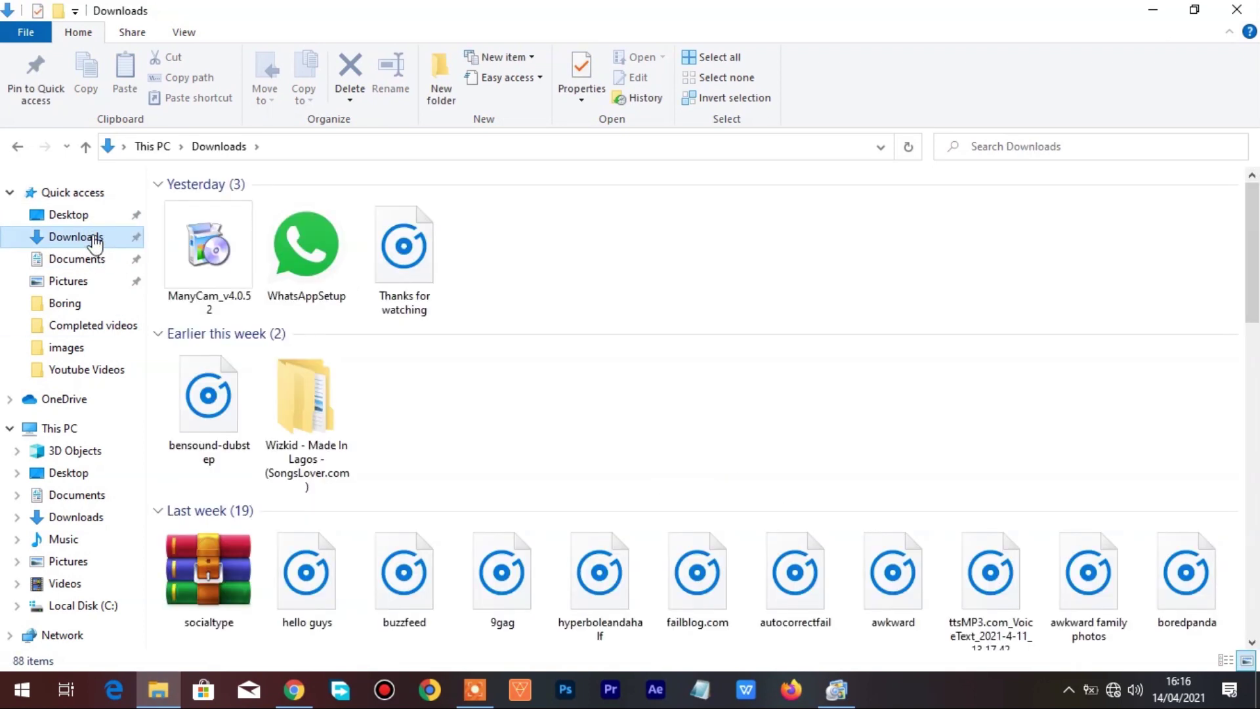
pyautogui.doubleClick(307, 252)
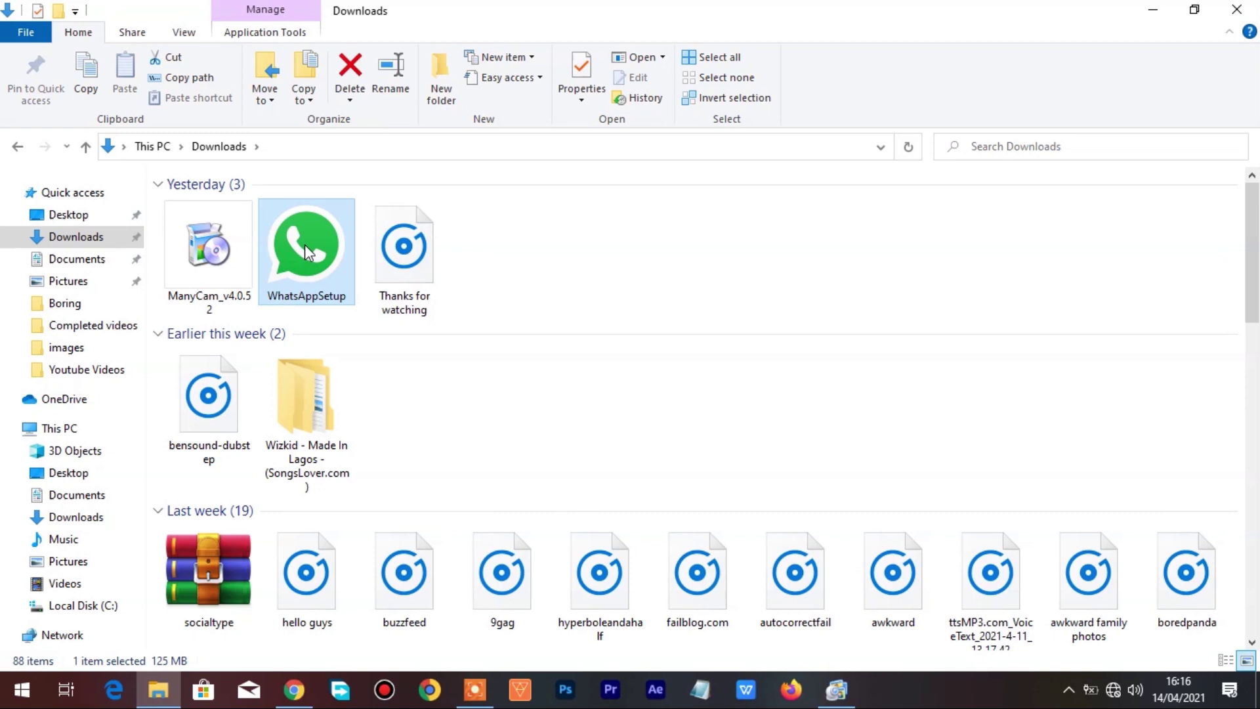
pyautogui.doubleClick(306, 251)
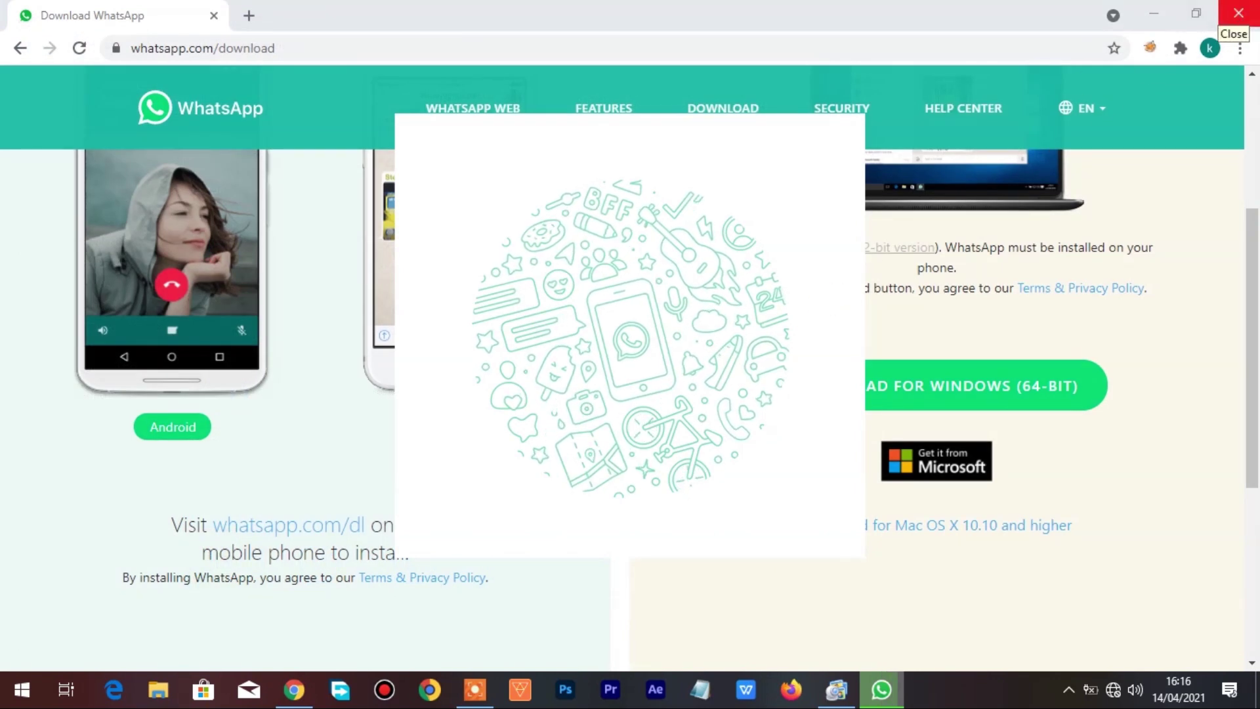
pyautogui.click(1239, 14)
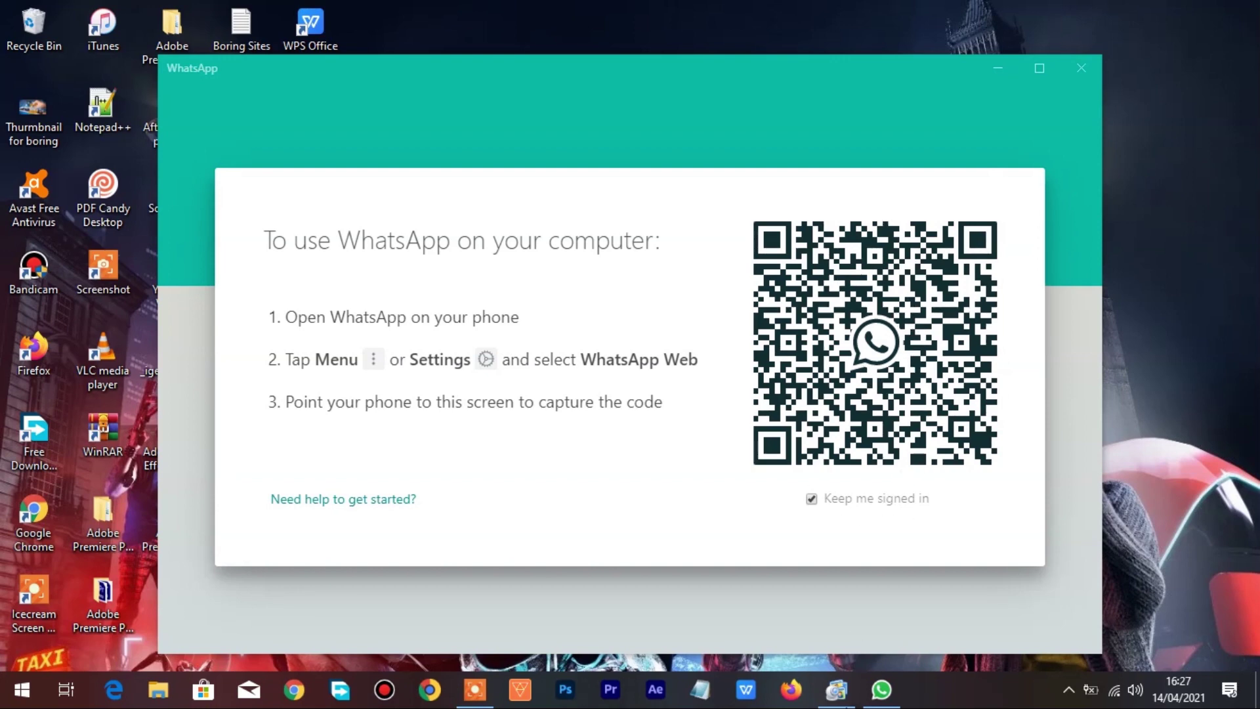
pyautogui.click(843, 696)
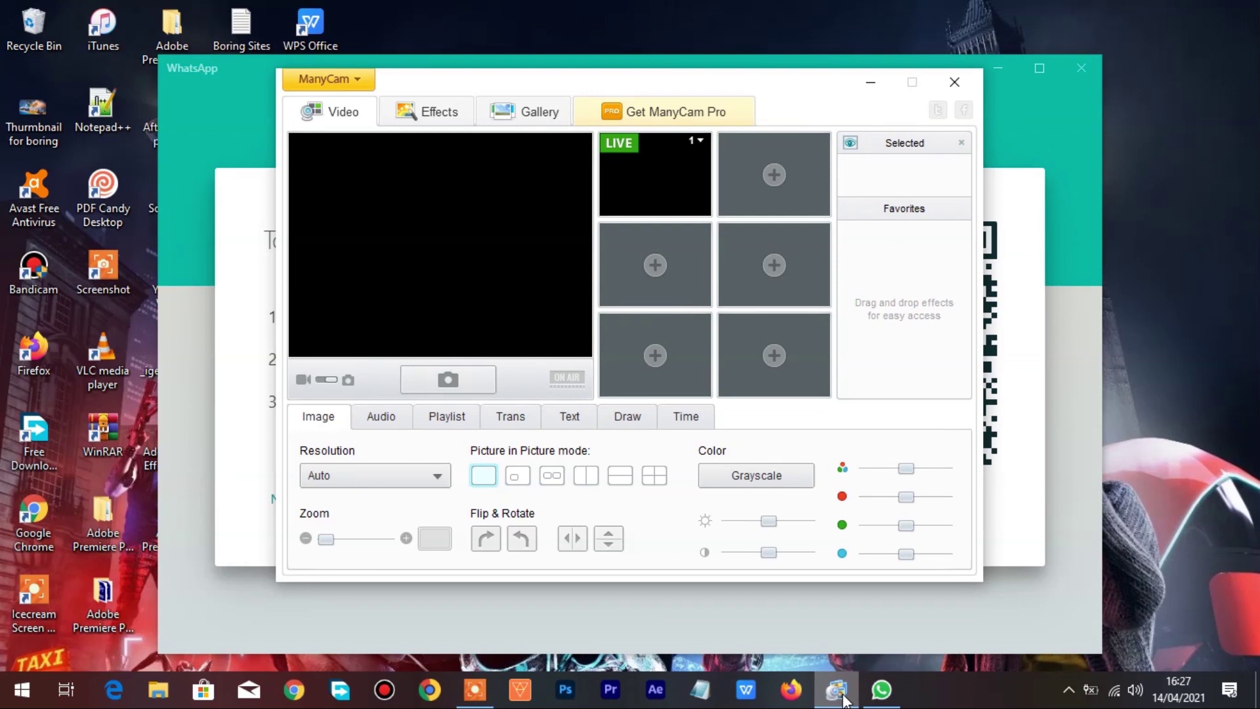
# Load the downloaded video clip from Downloads as ManyCam's media-file source.
pyautogui.click(437, 226)
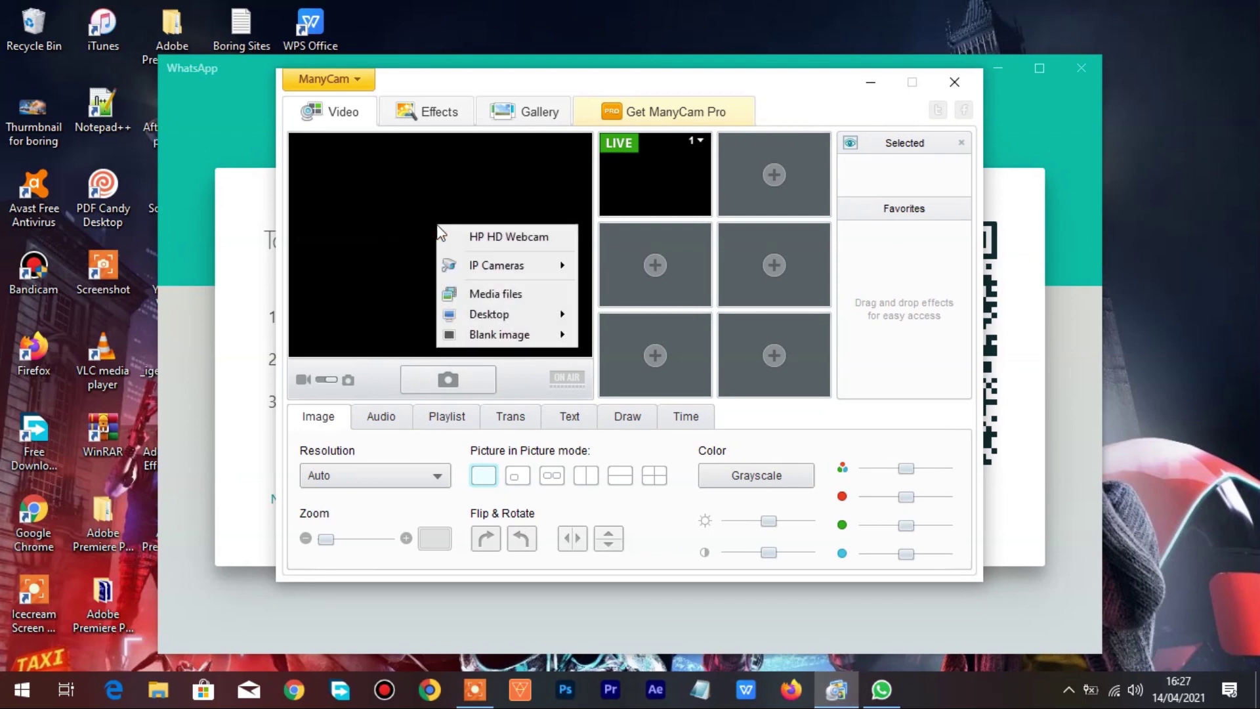
pyautogui.click(510, 293)
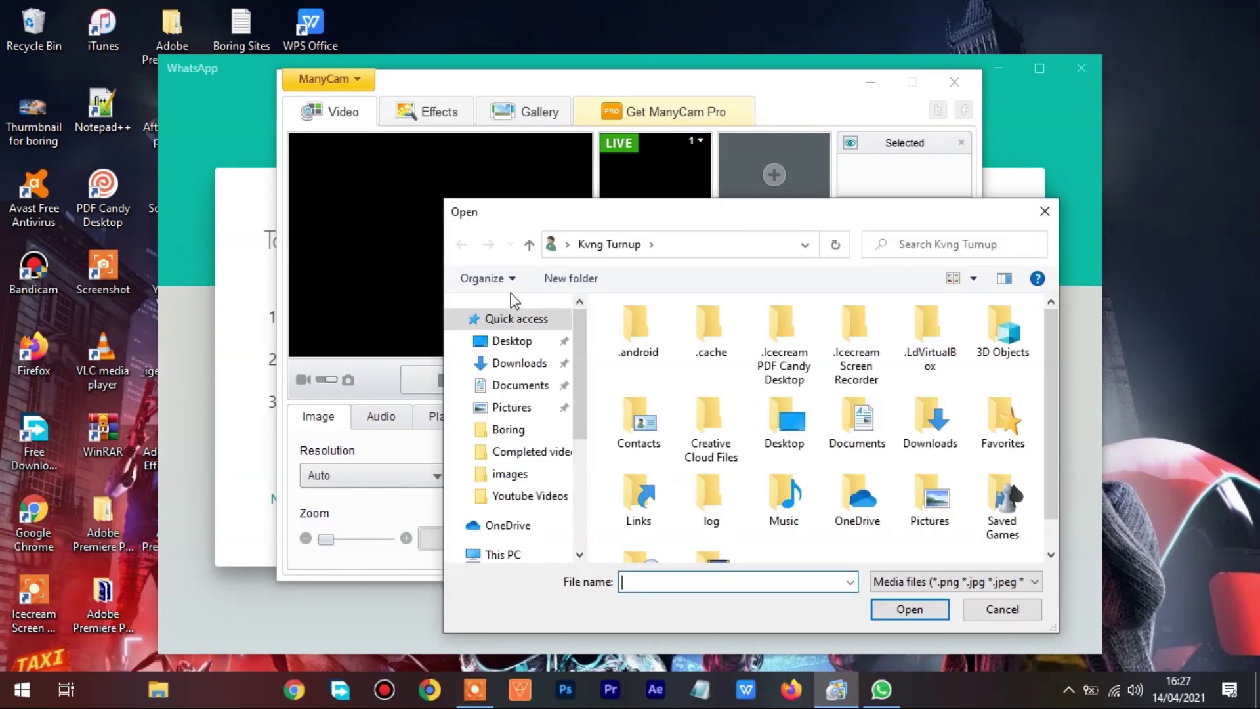
pyautogui.click(520, 363)
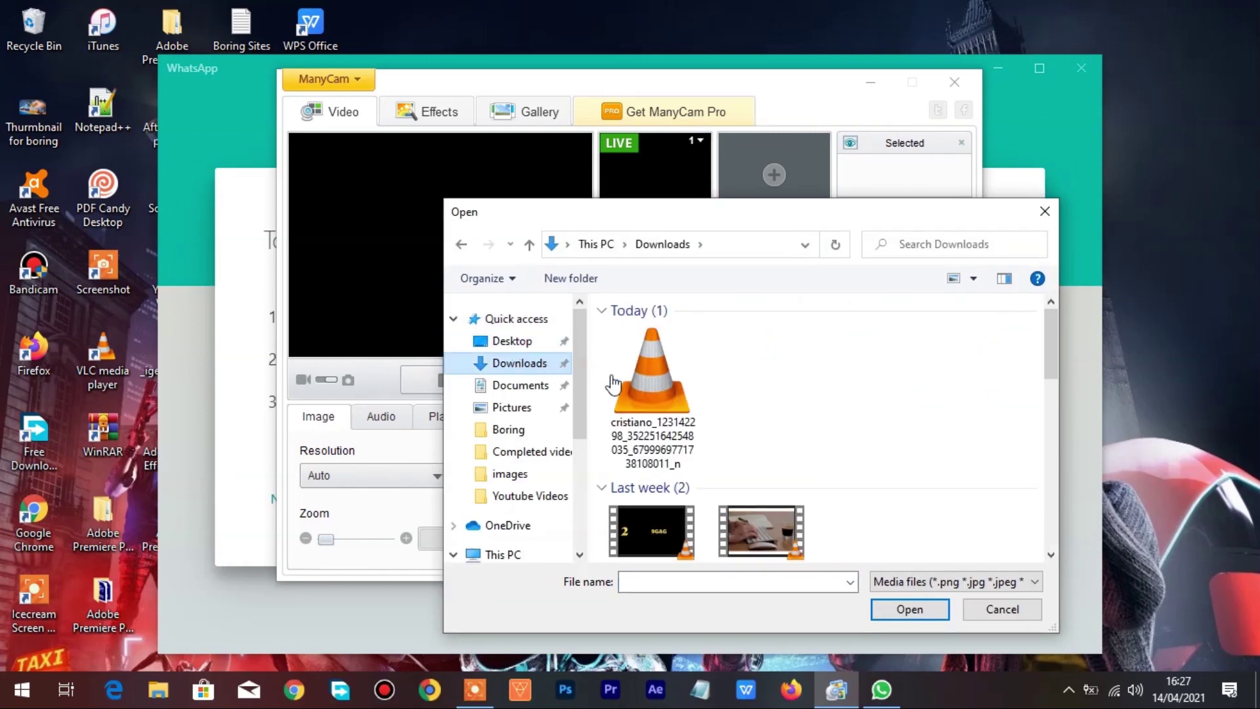
pyautogui.doubleClick(656, 385)
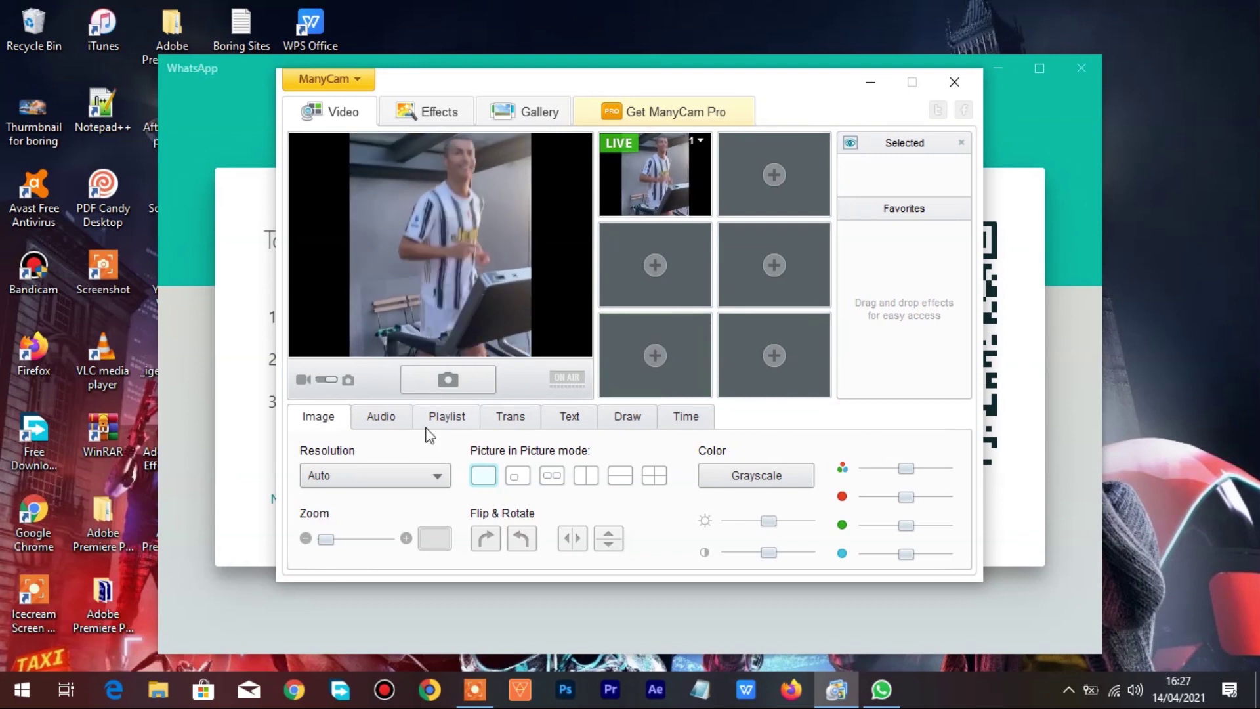
# Turn down the clip's volume with the Audio and Playlist volume sliders.
pyautogui.click(376, 420)
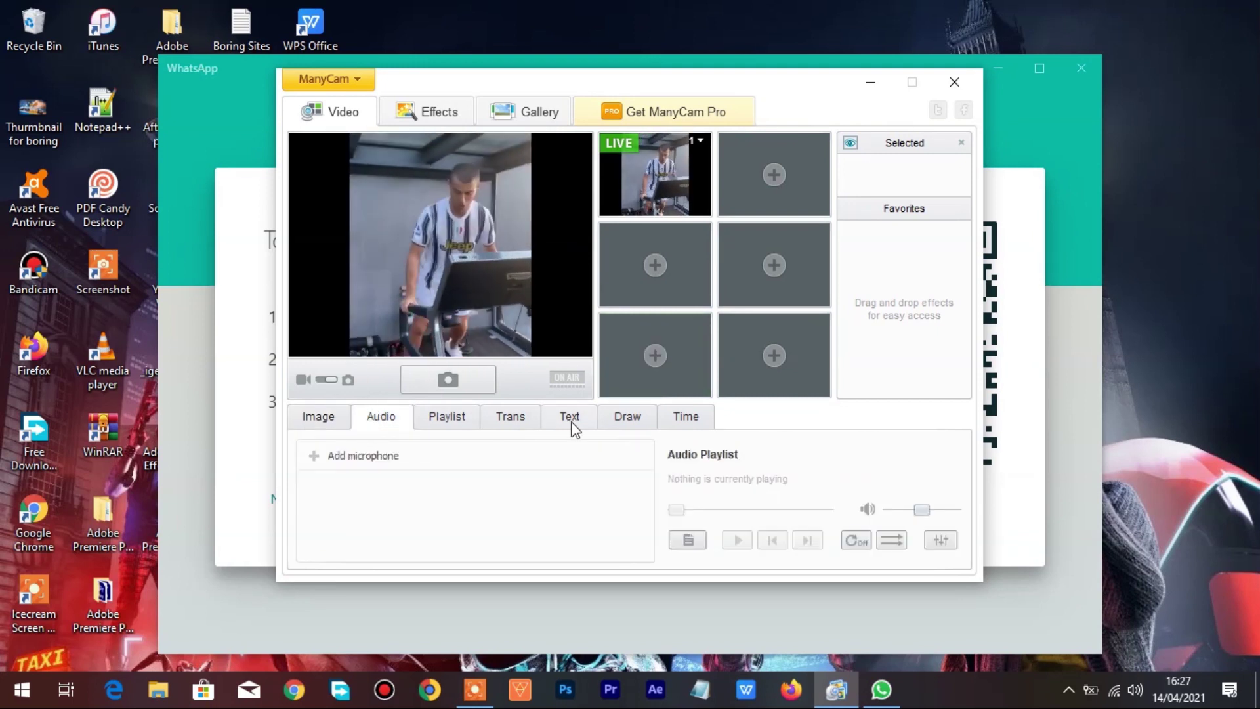
pyautogui.moveTo(926, 516); pyautogui.dragTo(900, 518)
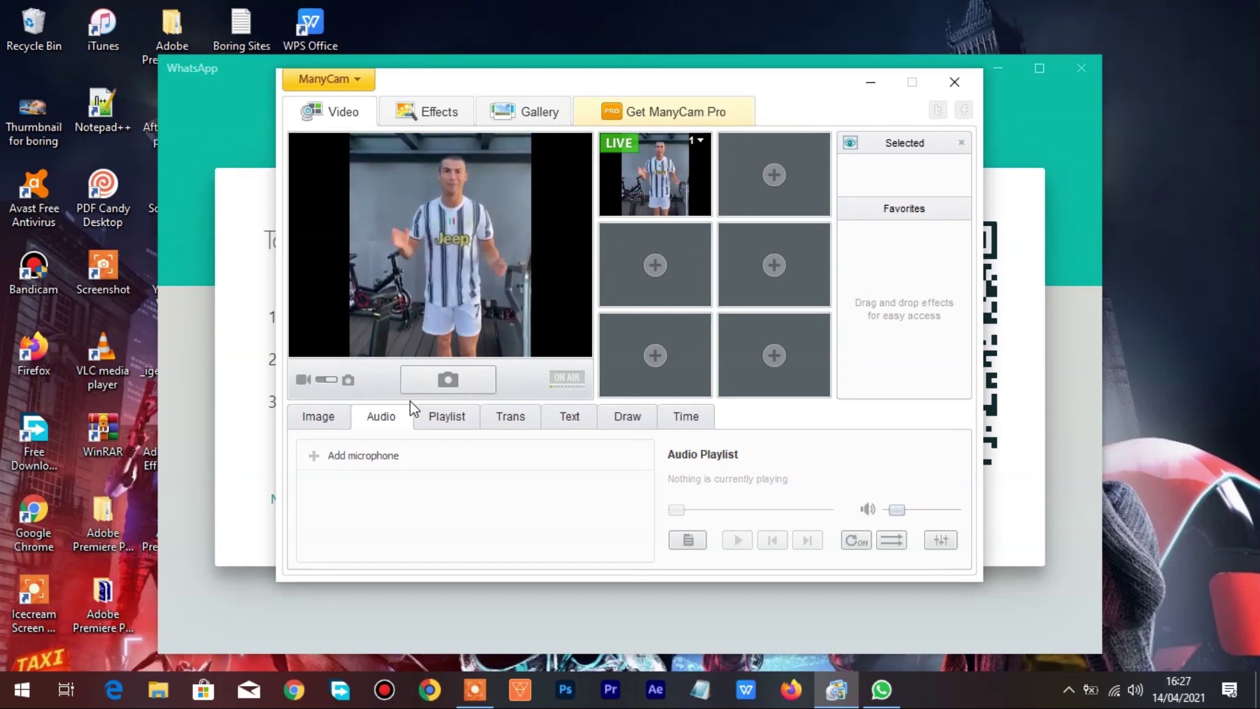
pyautogui.click(440, 418)
pyautogui.moveTo(919, 451); pyautogui.dragTo(889, 453)
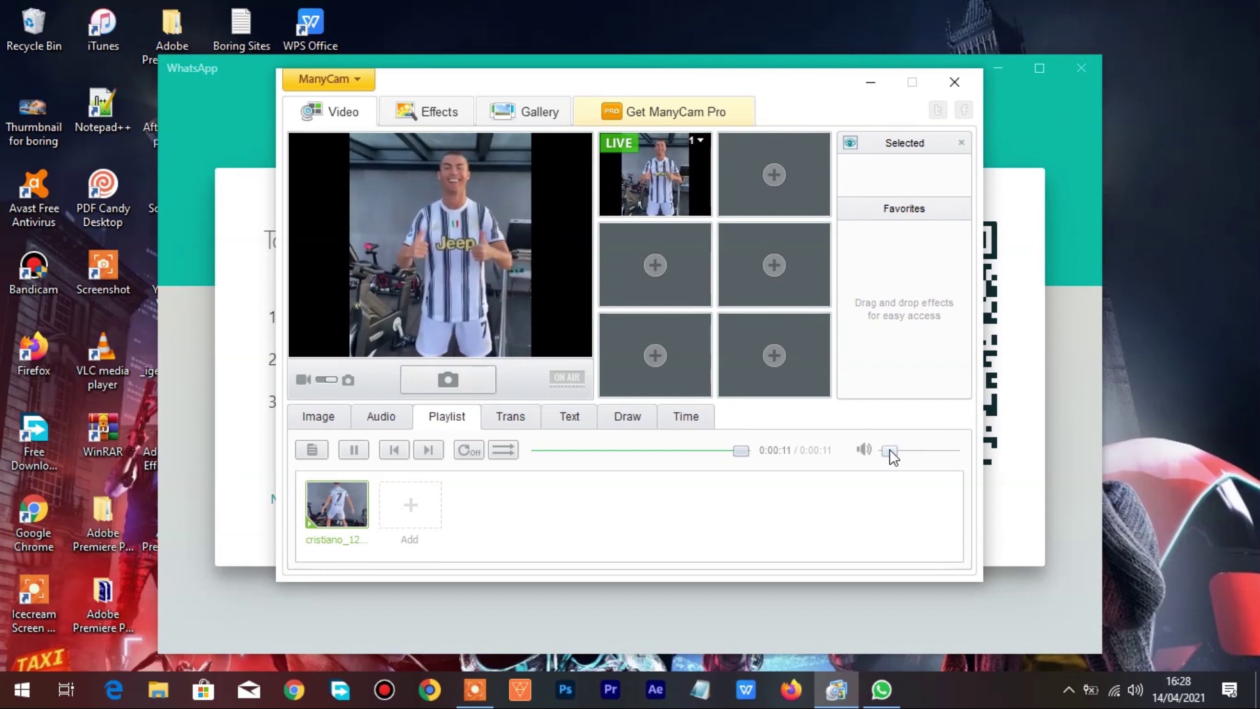
pyautogui.click(327, 420)
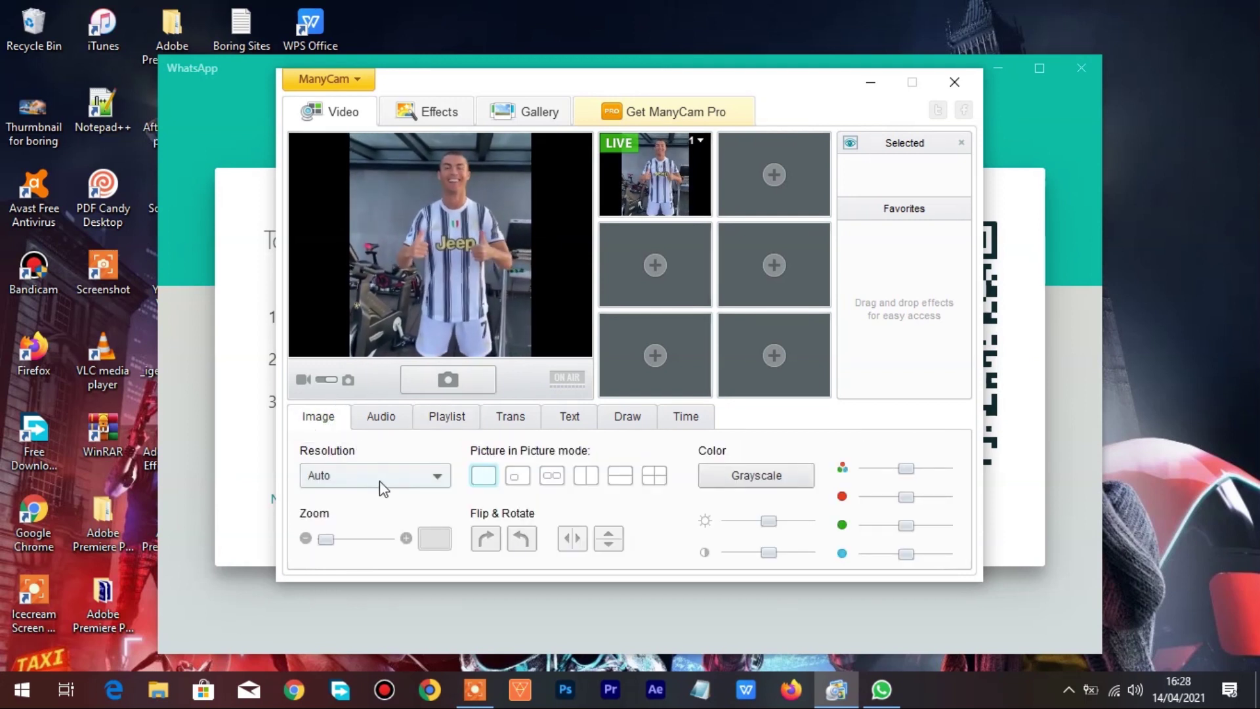
# Zoom in on the live video with the Zoom slider.
pyautogui.moveTo(327, 540); pyautogui.dragTo(342, 546)
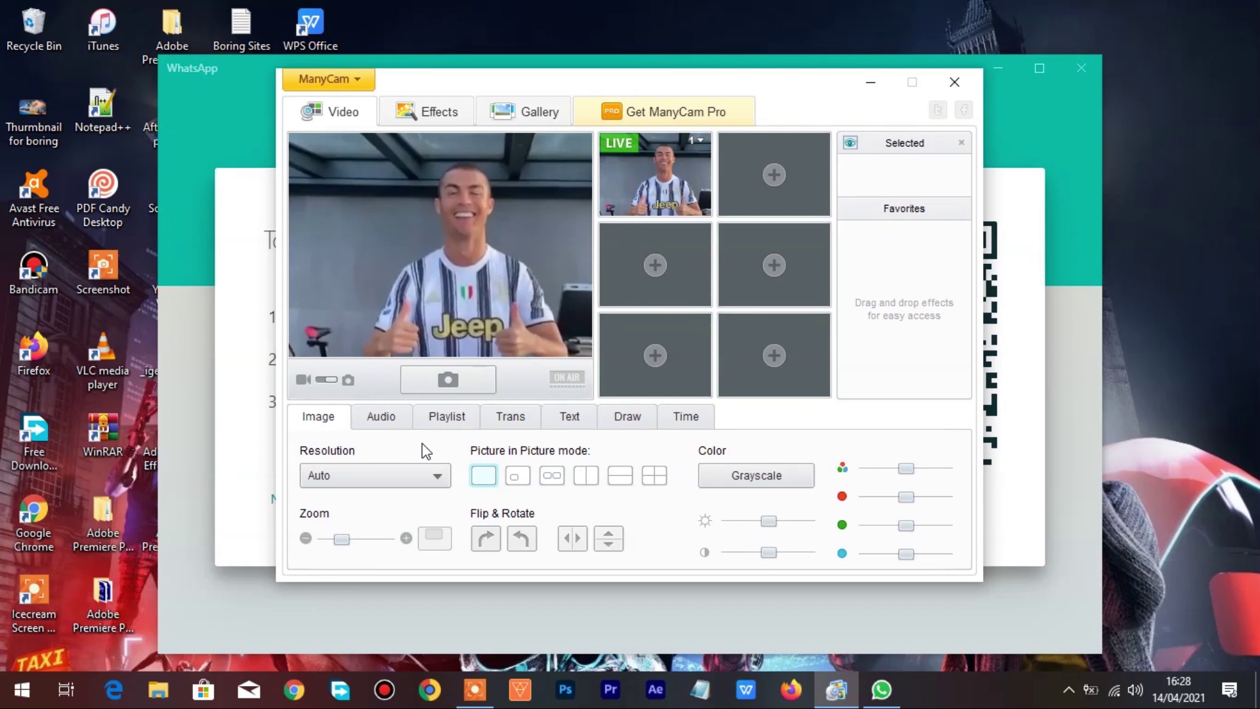
pyautogui.click(387, 418)
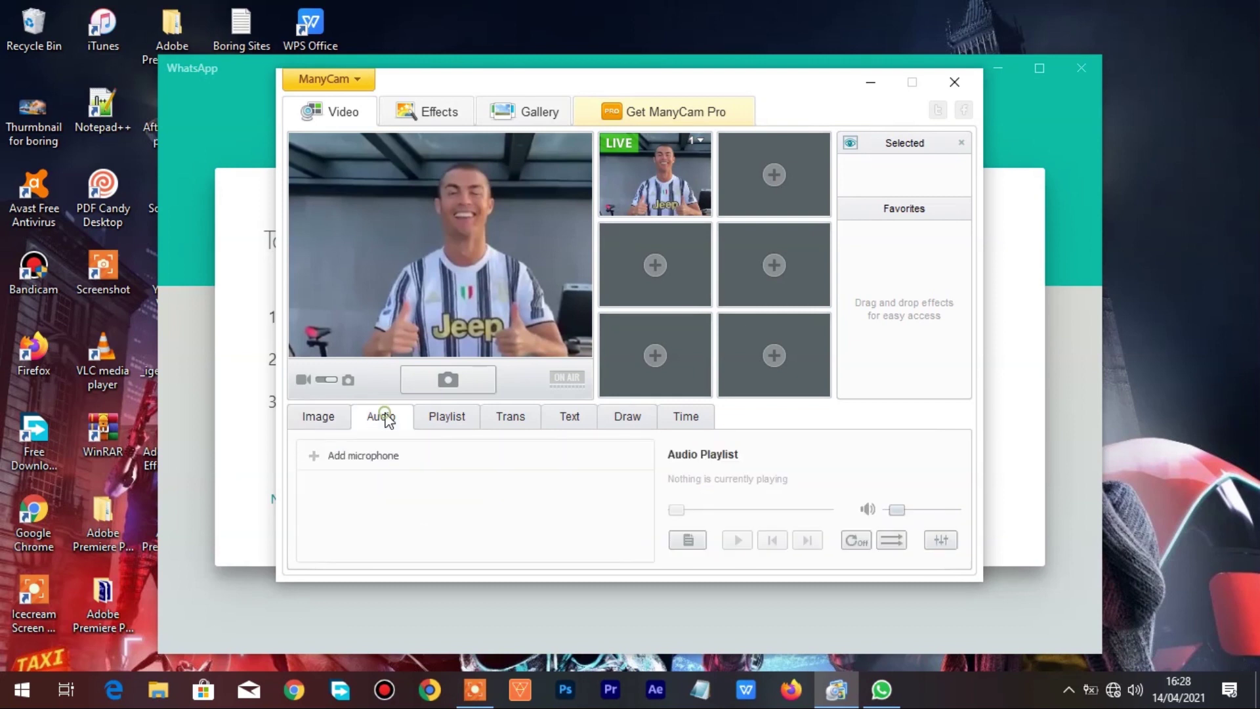
pyautogui.click(427, 423)
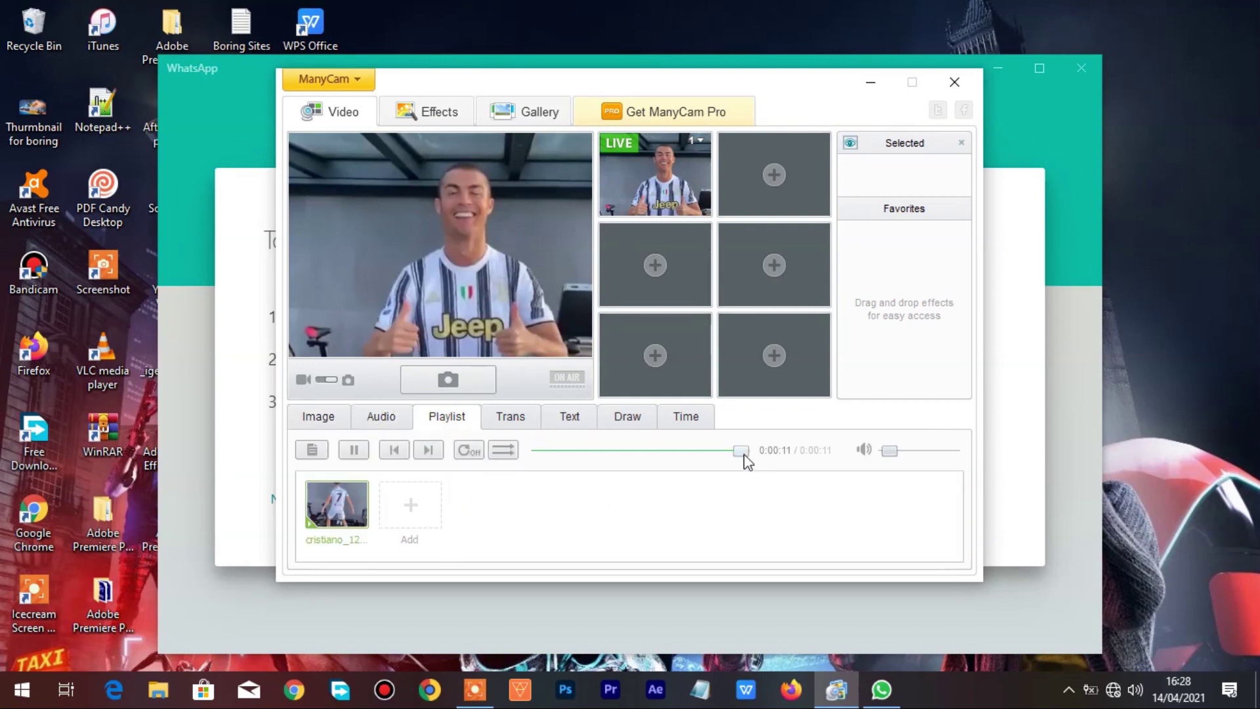
# Rewind the clip to its start, pause it, and minimize ManyCam.
pyautogui.moveTo(744, 455); pyautogui.dragTo(514, 459)
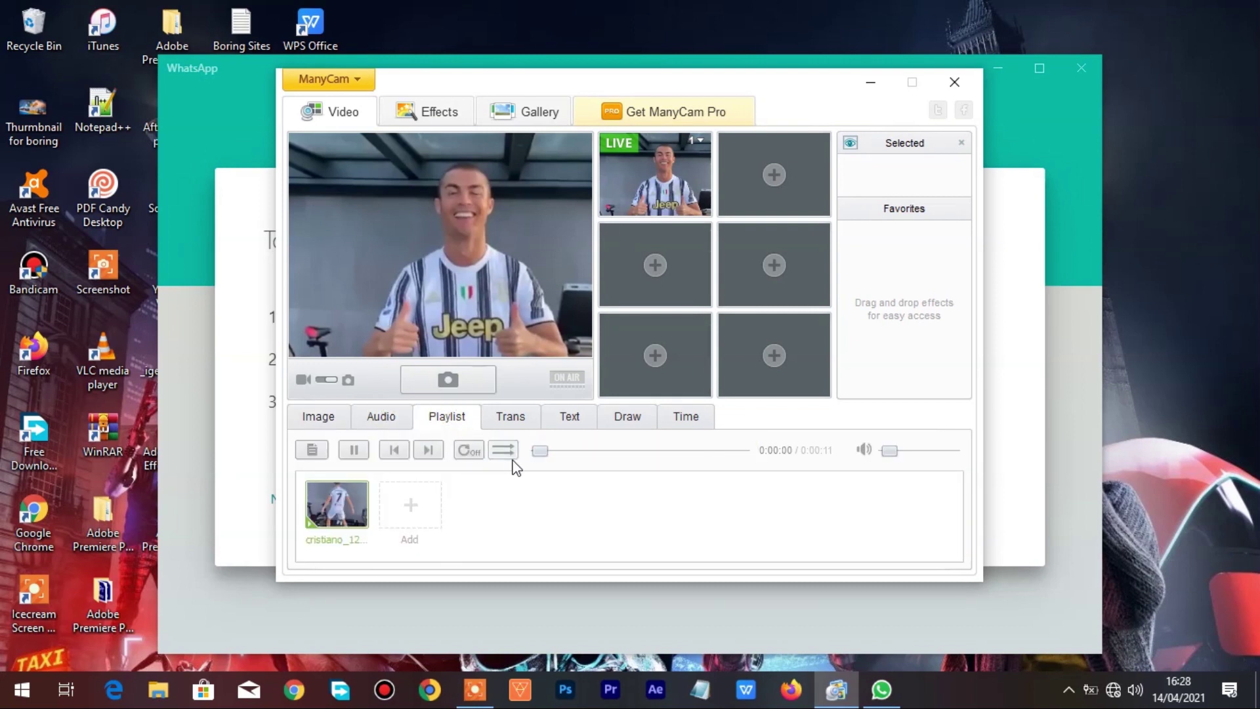
pyautogui.click(354, 450)
pyautogui.moveTo(569, 453); pyautogui.dragTo(530, 454)
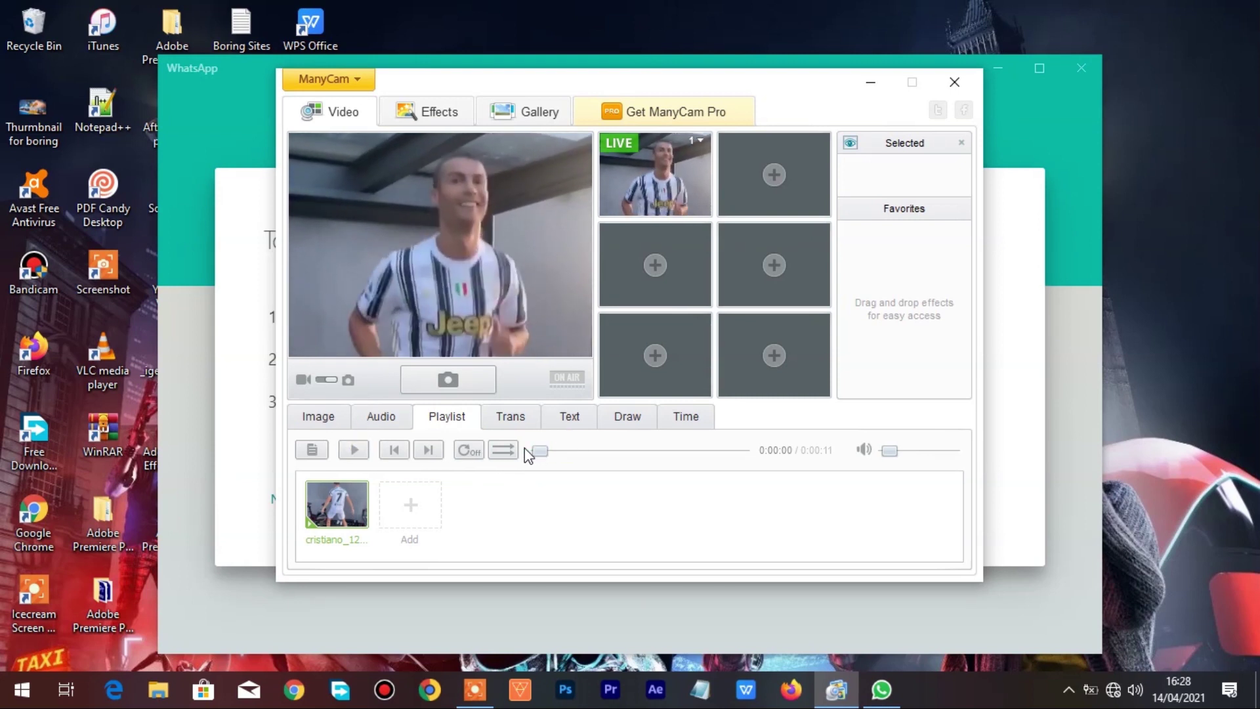
pyautogui.click(875, 80)
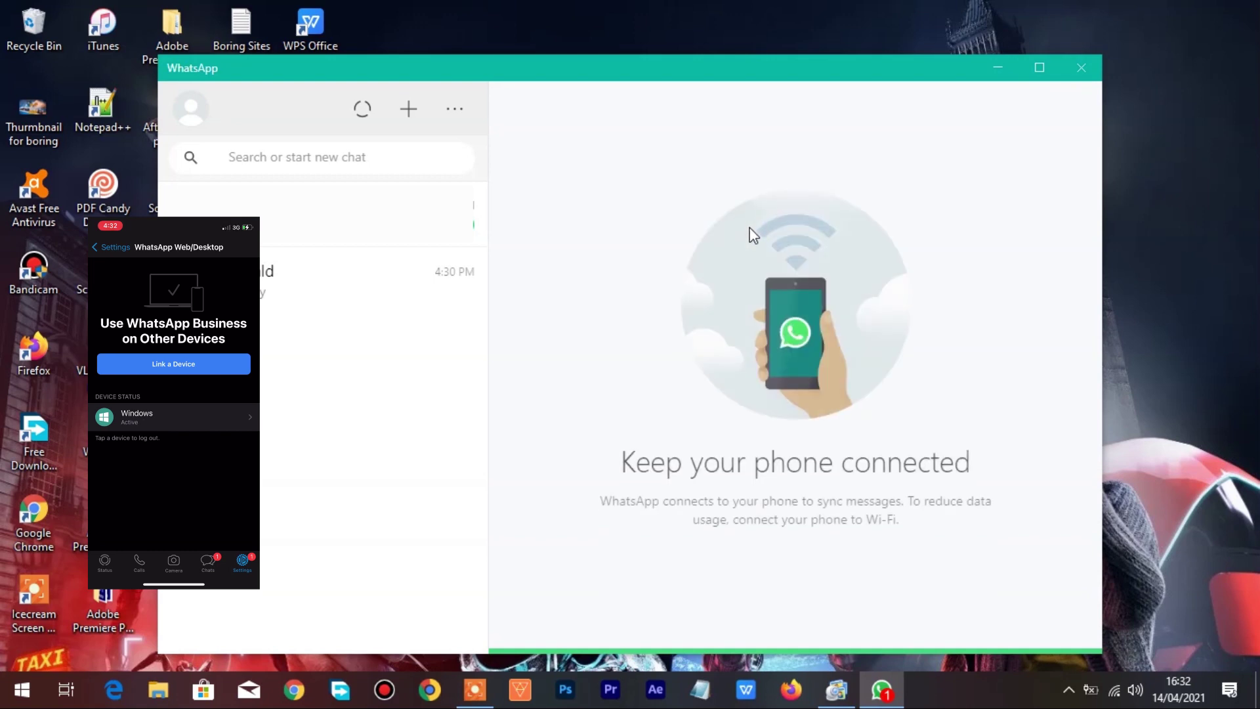
# Open the contact's chat showing the earlier 'Hey' message.
pyautogui.click(376, 296)
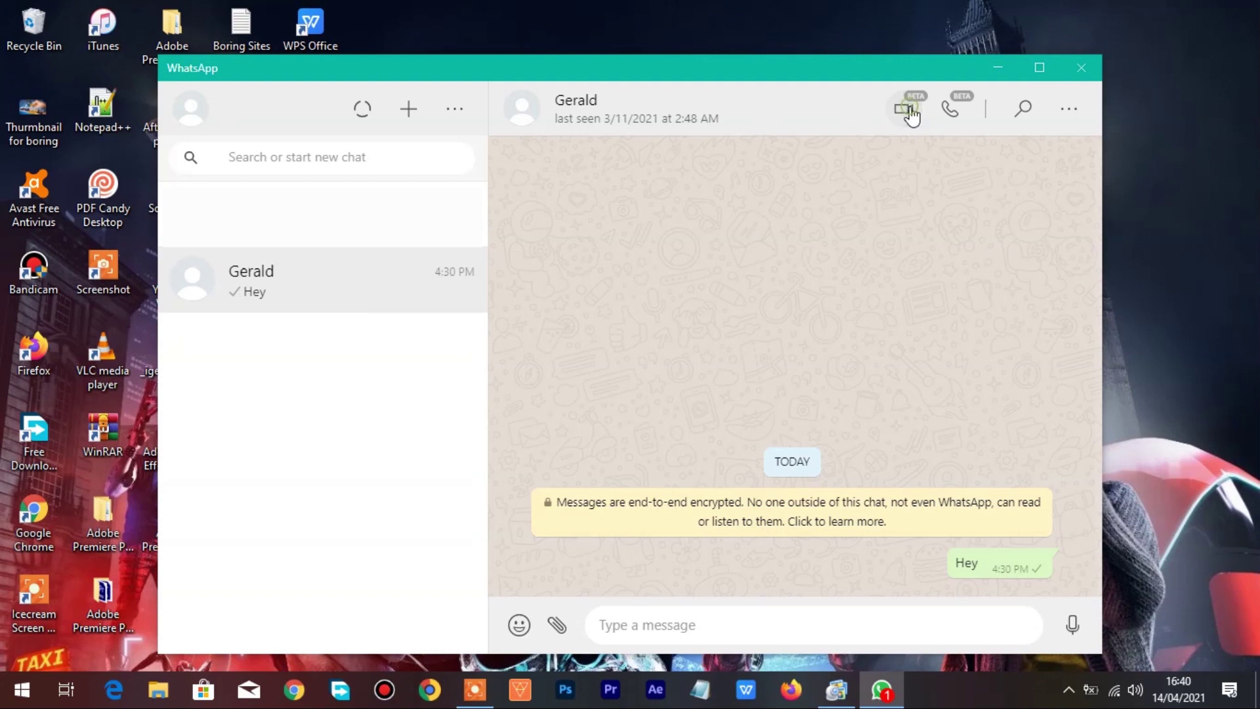
# Start a WhatsApp video call to the contact, pause the ManyCam clip, and return to the chat.
pyautogui.click(909, 110)
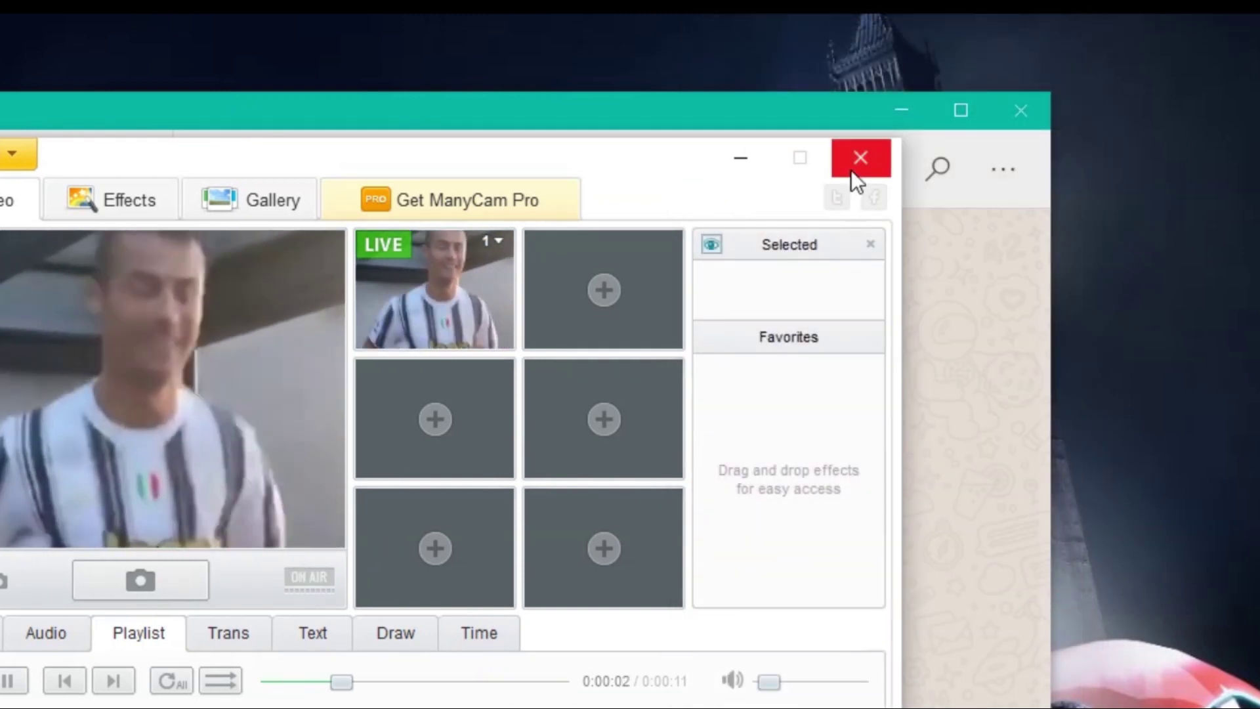
pyautogui.click(10, 681)
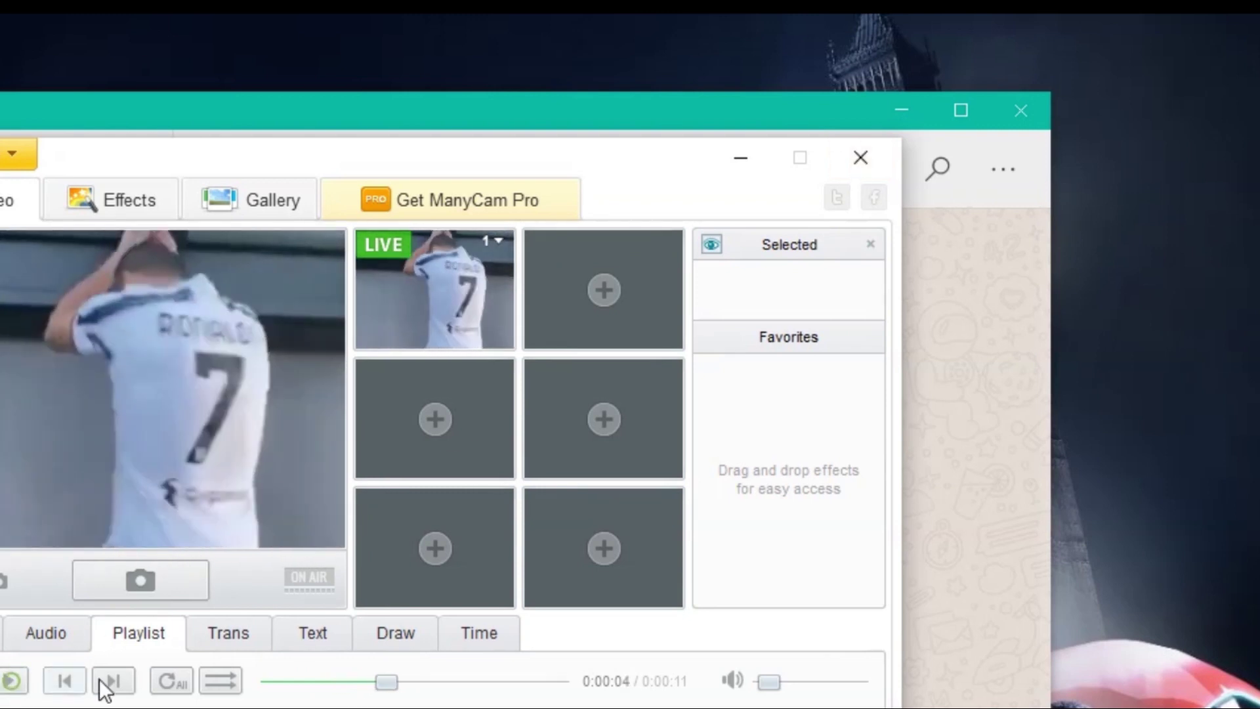
pyautogui.click(996, 474)
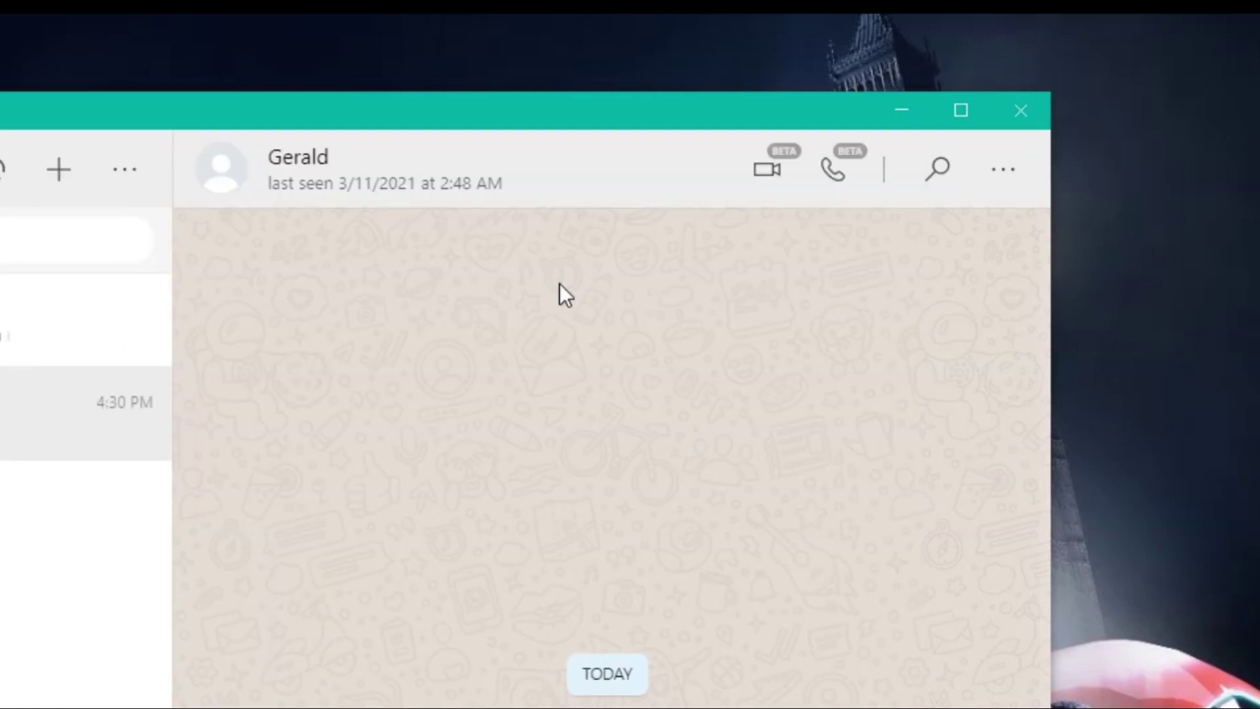
# Close WhatsApp, minimize ManyCam, refresh the desktop, and open Firefox's address bar.
pyautogui.click(1026, 113)
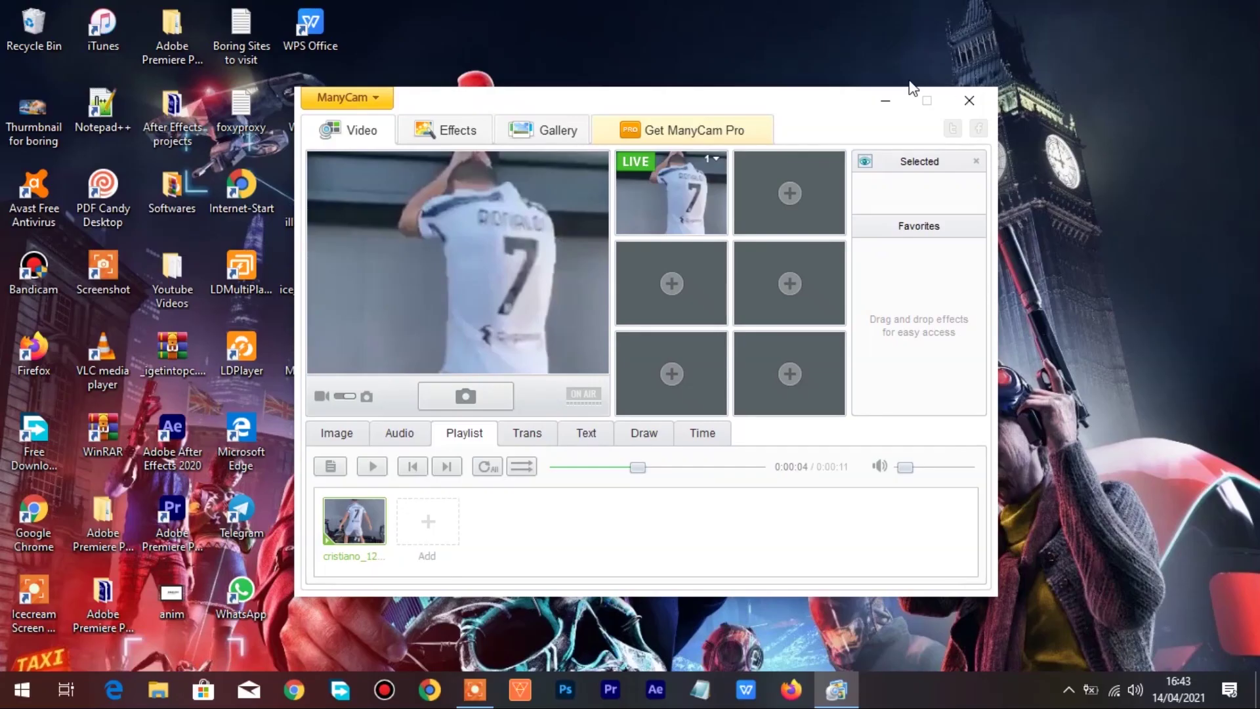
pyautogui.click(891, 101)
pyautogui.rightClick(880, 100)
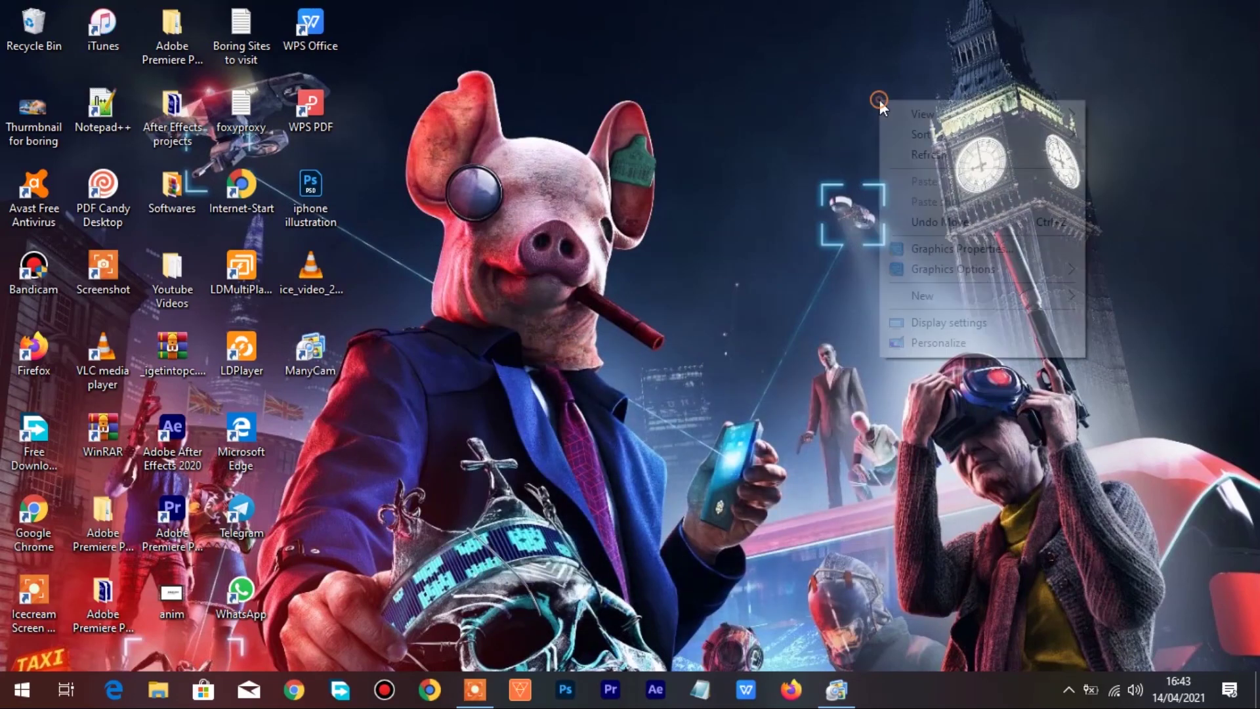
pyautogui.click(945, 161)
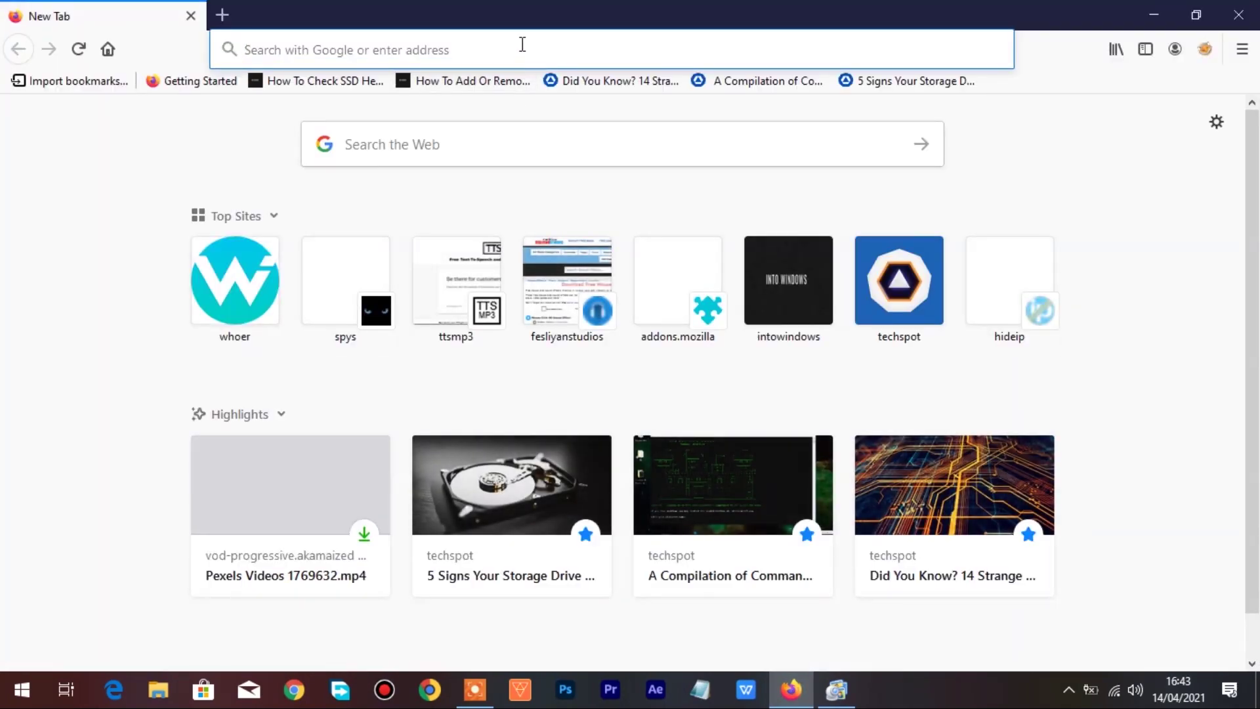
pyautogui.click(522, 44)
# Go to hangouts.google.com and start signing in at the email or phone field.
pyautogui.write('hang')
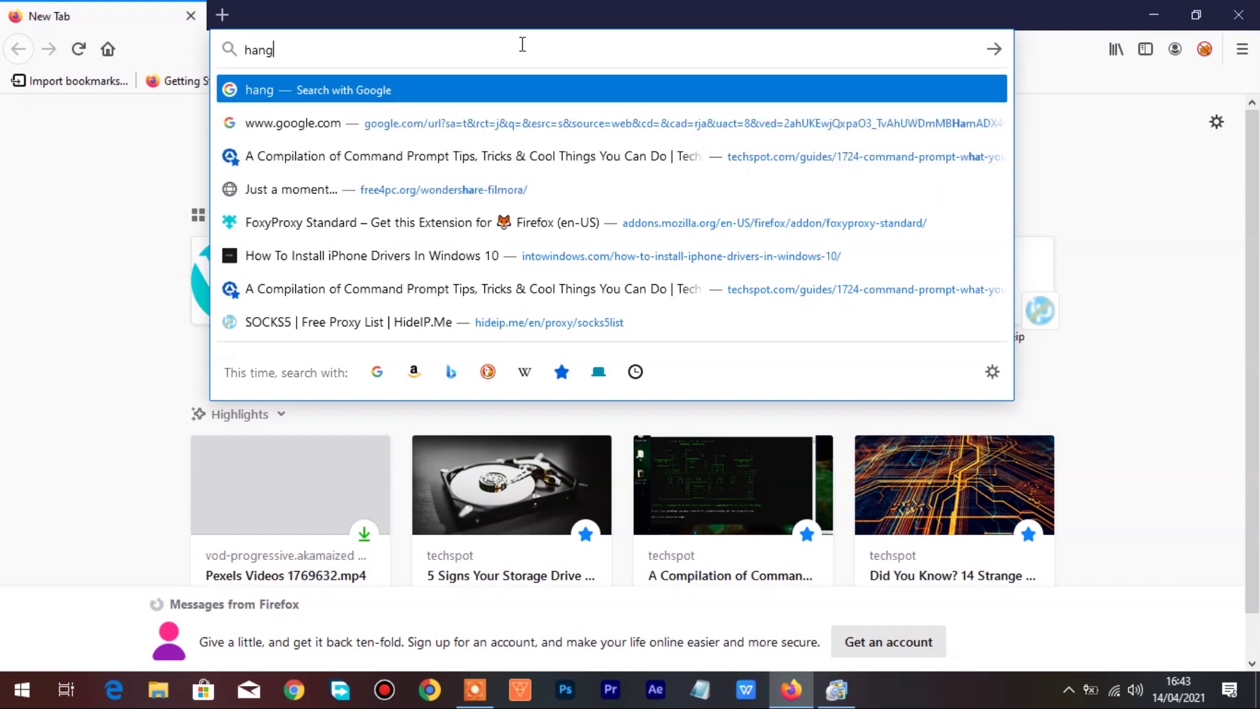
pyautogui.write('outs.google.com')
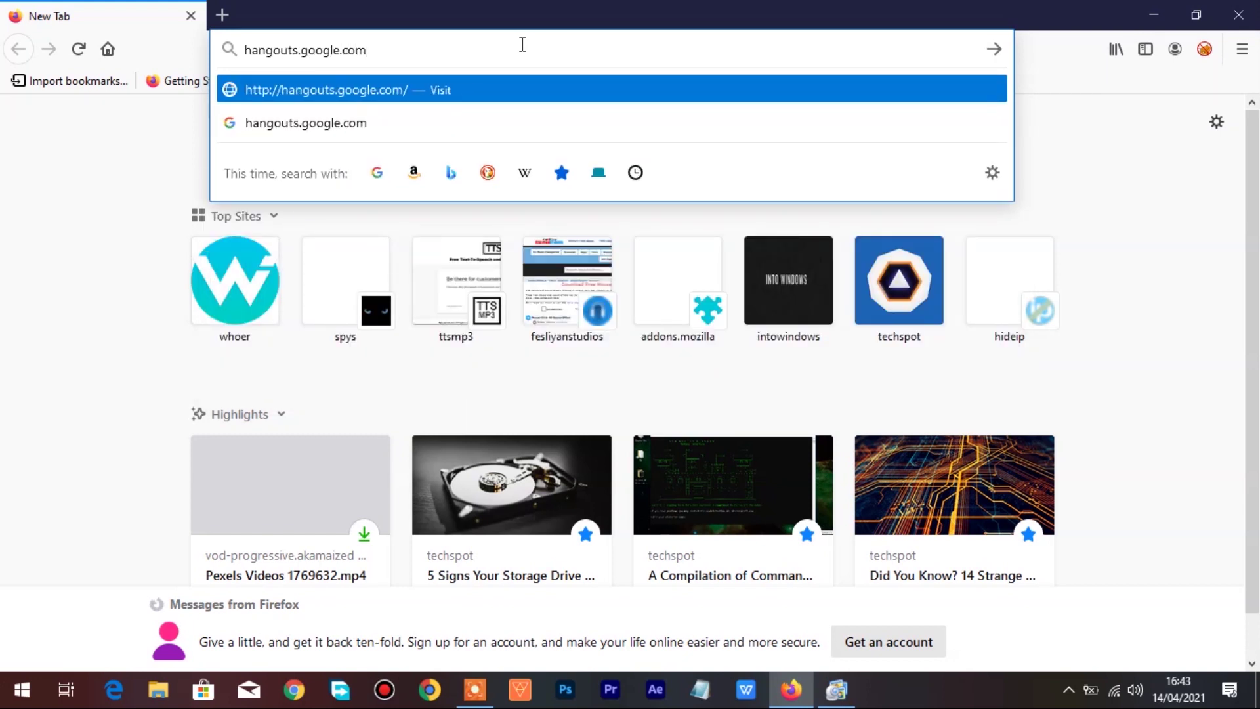
pyautogui.press('Return')
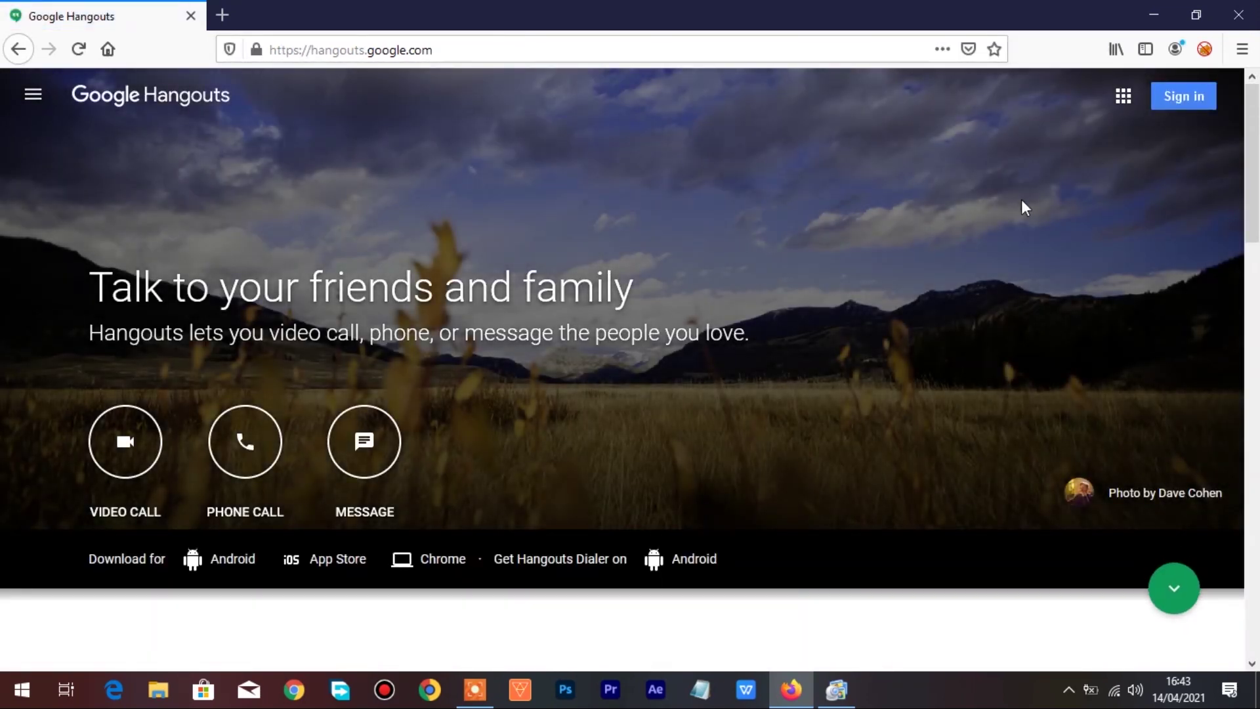
pyautogui.click(1184, 95)
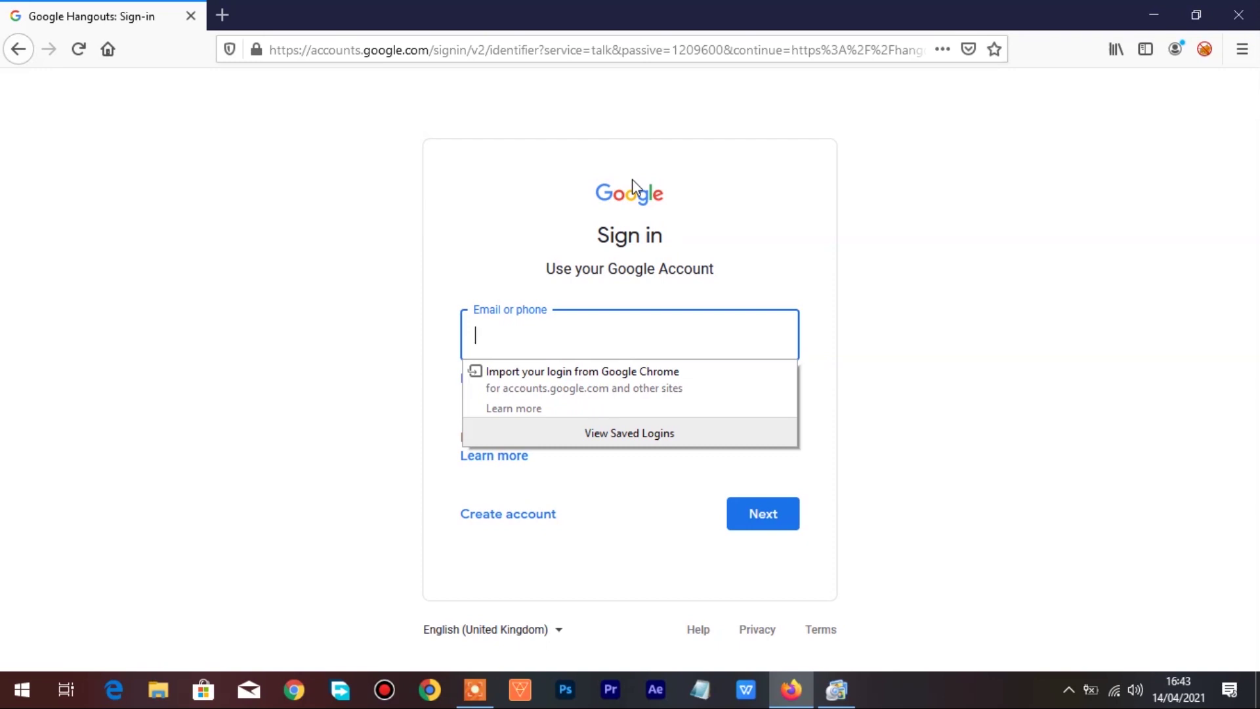
pyautogui.click(624, 345)
# Submit the account email and password, declining Firefox's offer to save the login.
pyautogui.click(624, 343)
pyautogui.press('Return')
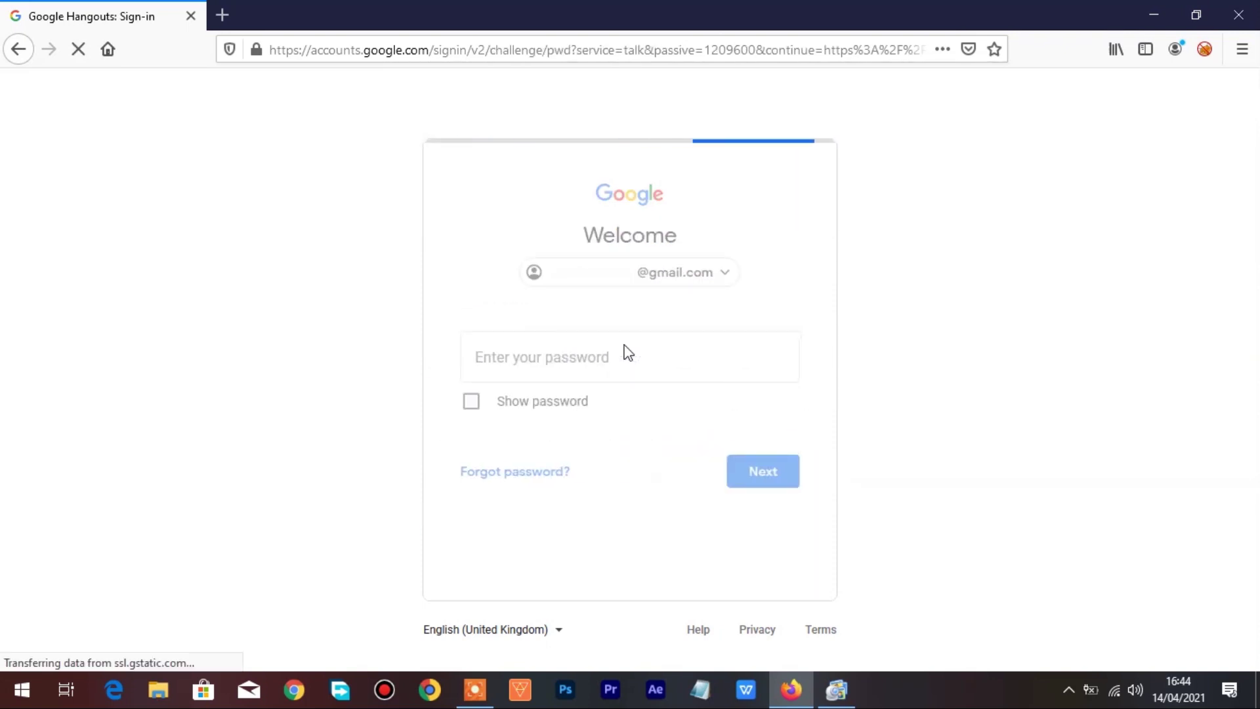
pyautogui.click(626, 344)
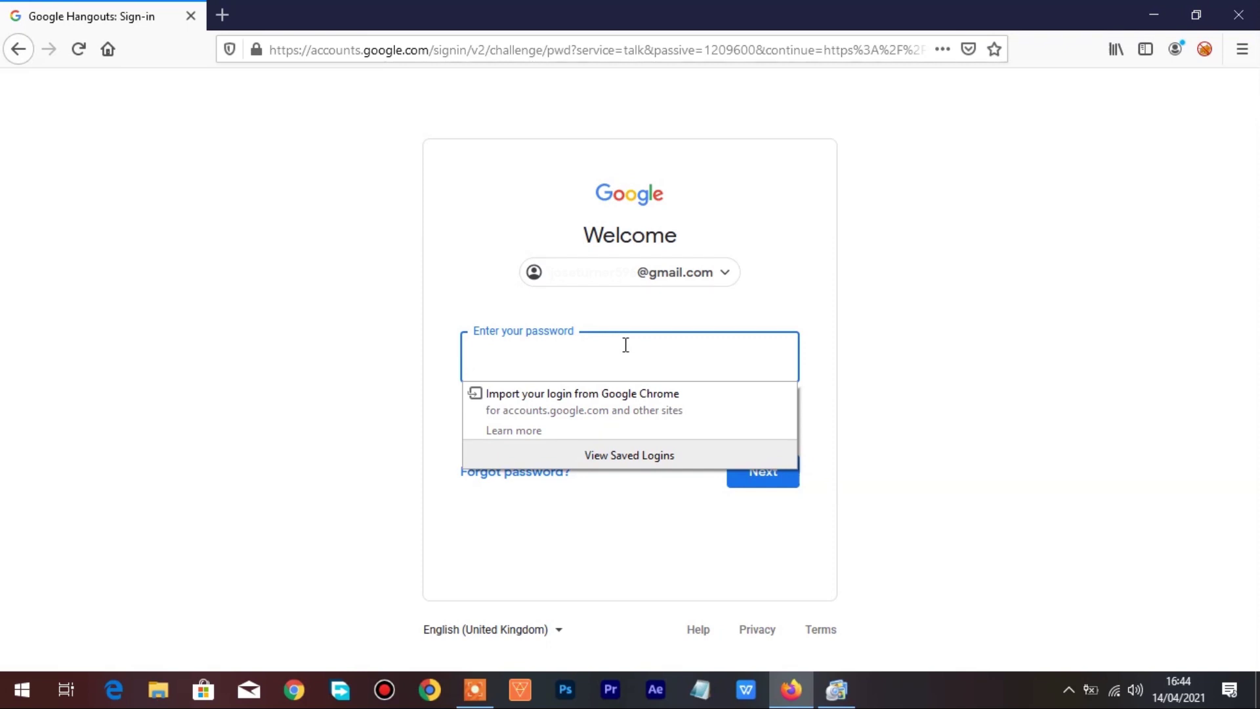
pyautogui.write('•')
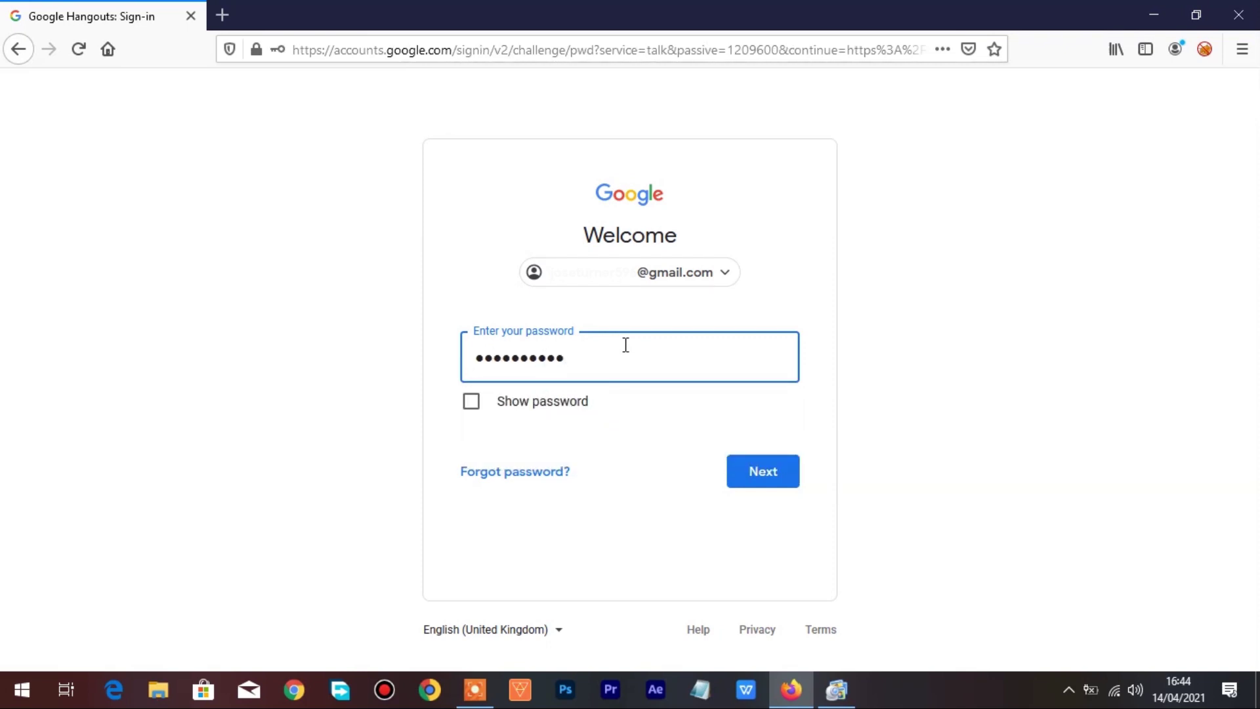
pyautogui.click(757, 473)
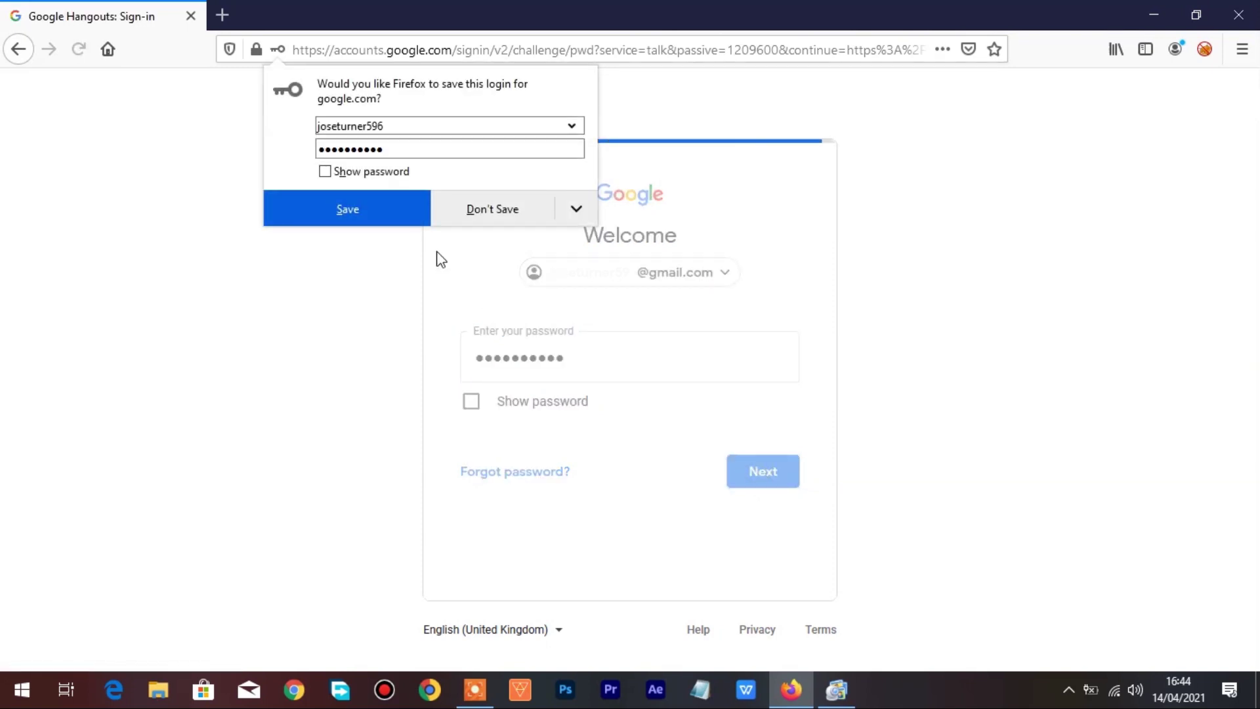
pyautogui.click(500, 210)
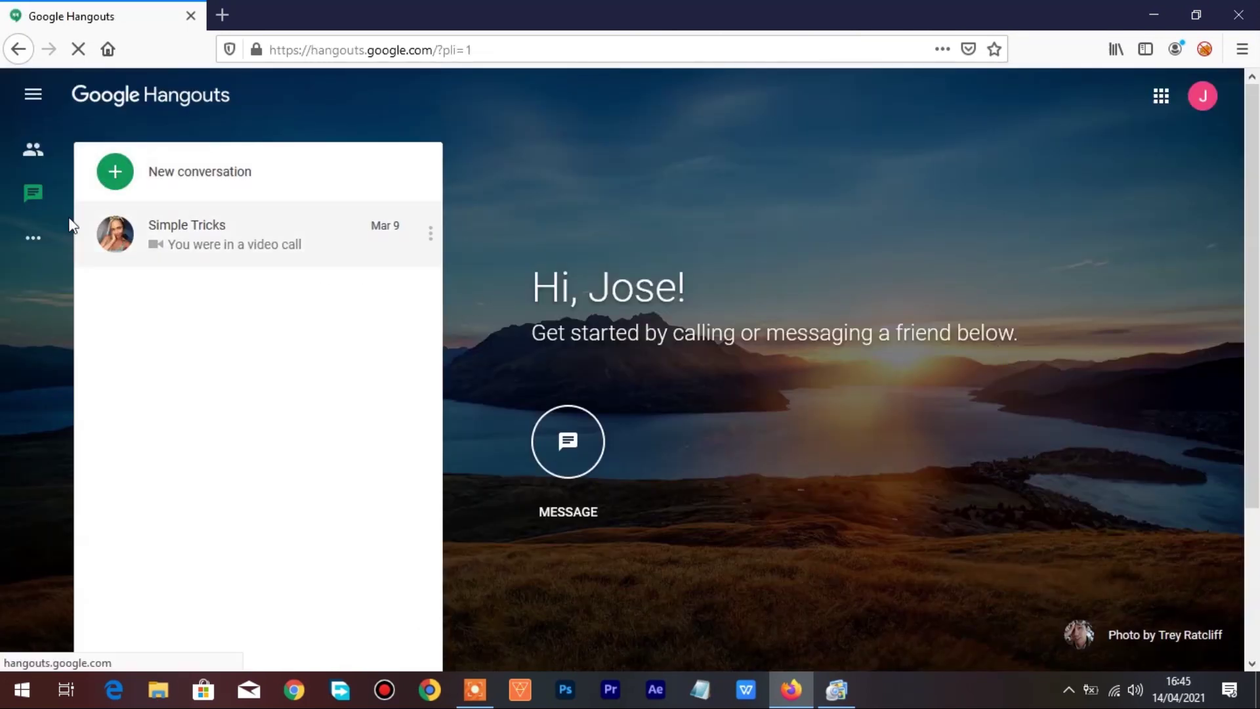
pyautogui.moveTo(40, 239)
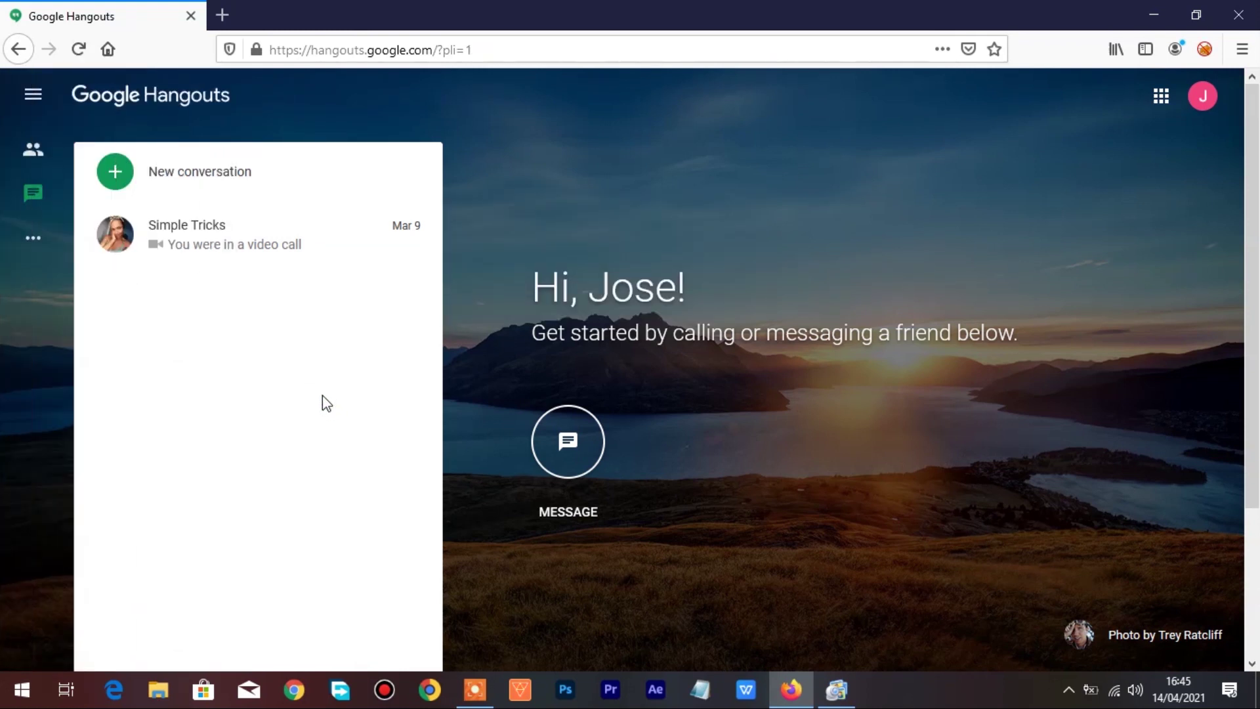
# Start a new conversation and pick the contact found by their Gmail address.
pyautogui.click(153, 174)
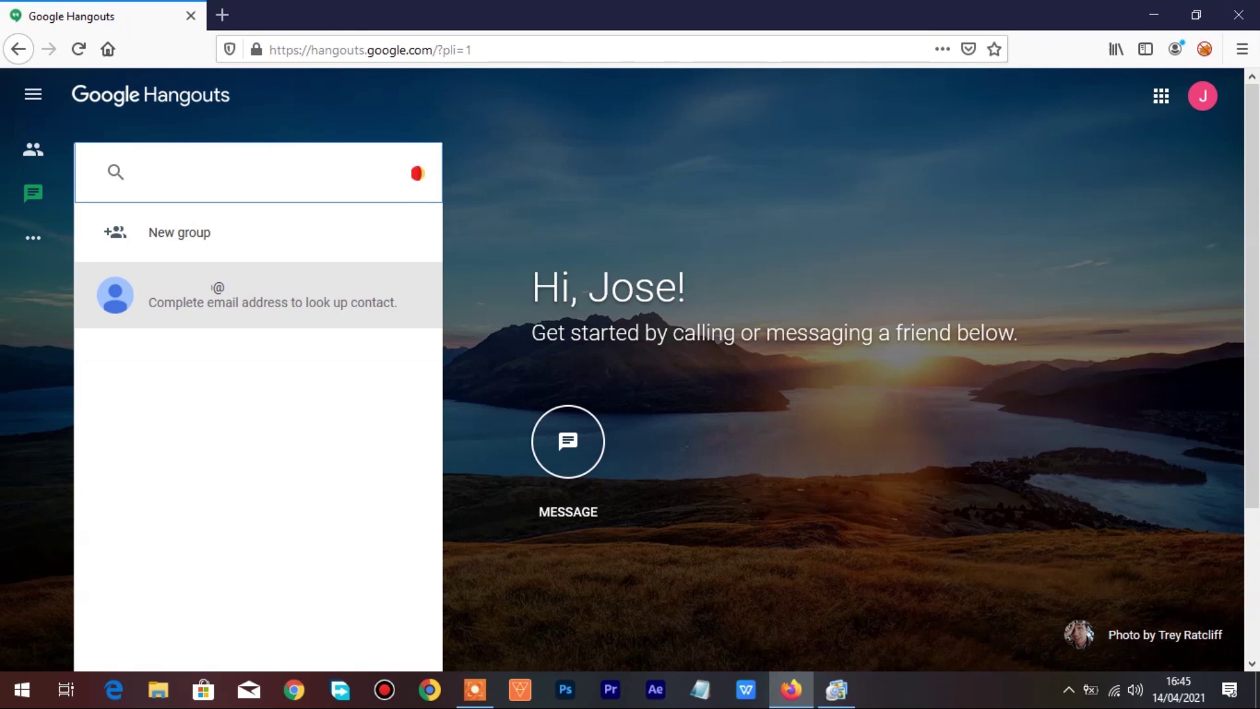
pyautogui.write('gma.com')
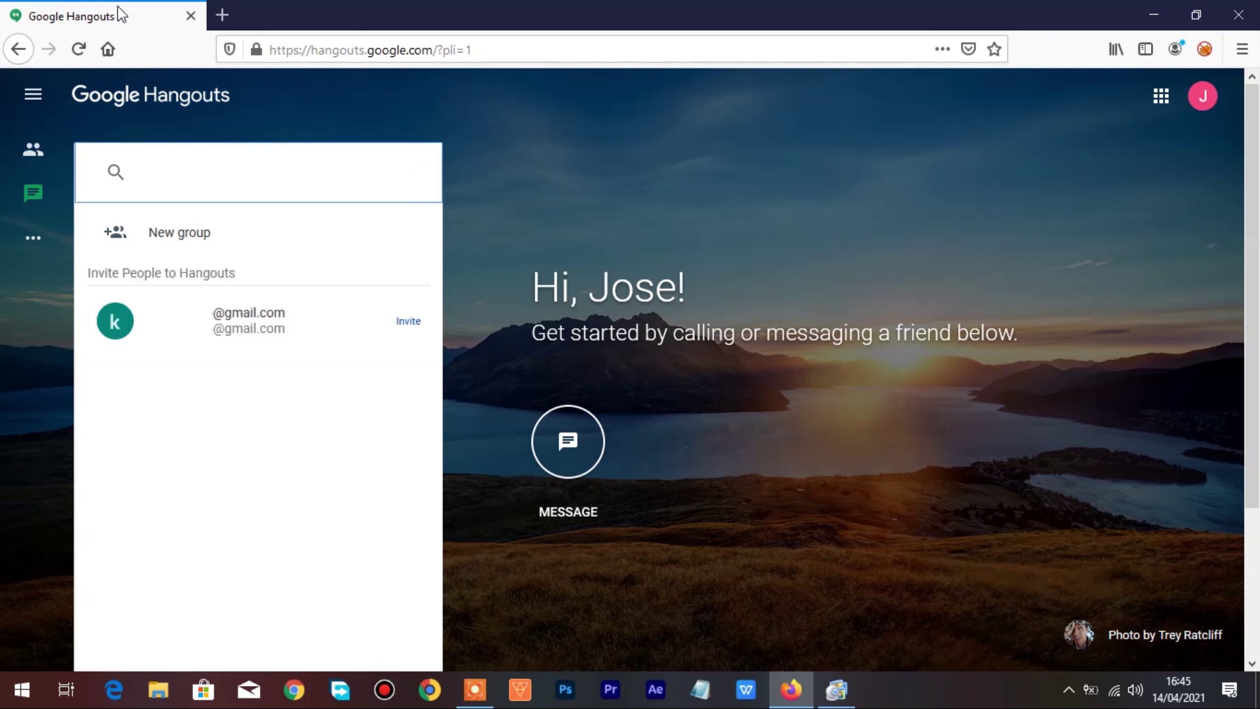
pyautogui.click(399, 320)
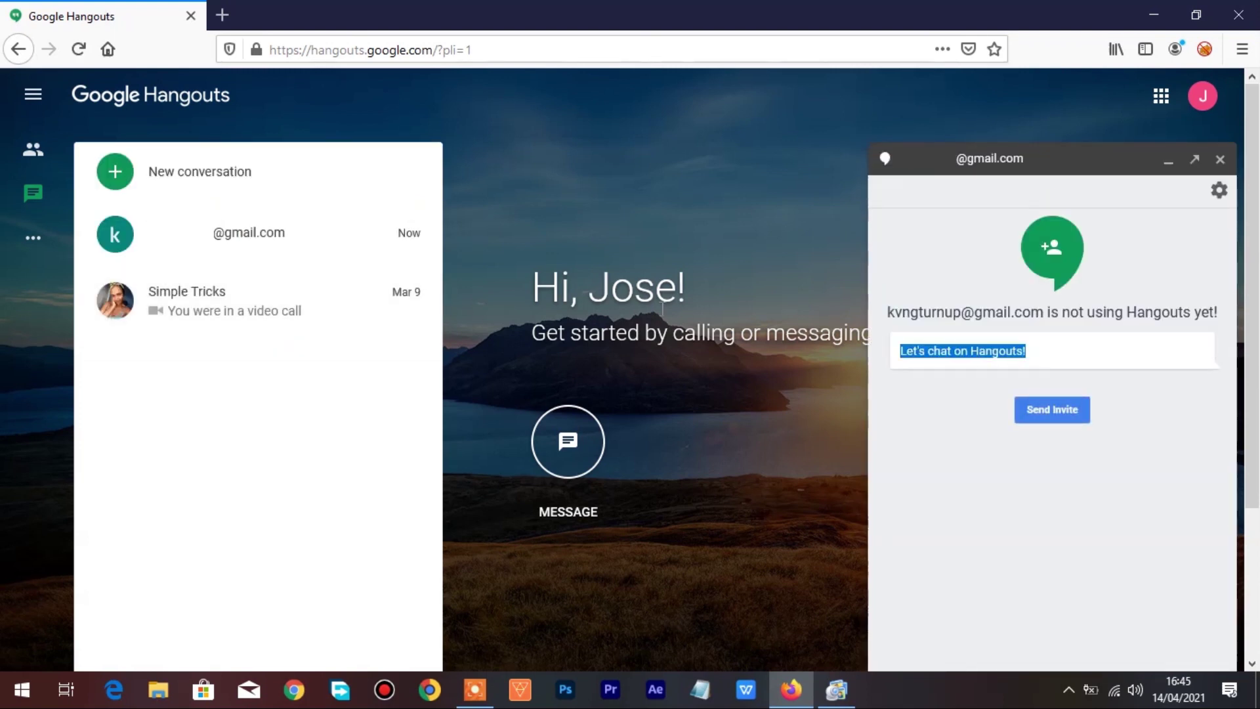
# Send the contact a Hangouts invite, then reopen their chat.
pyautogui.click(1041, 416)
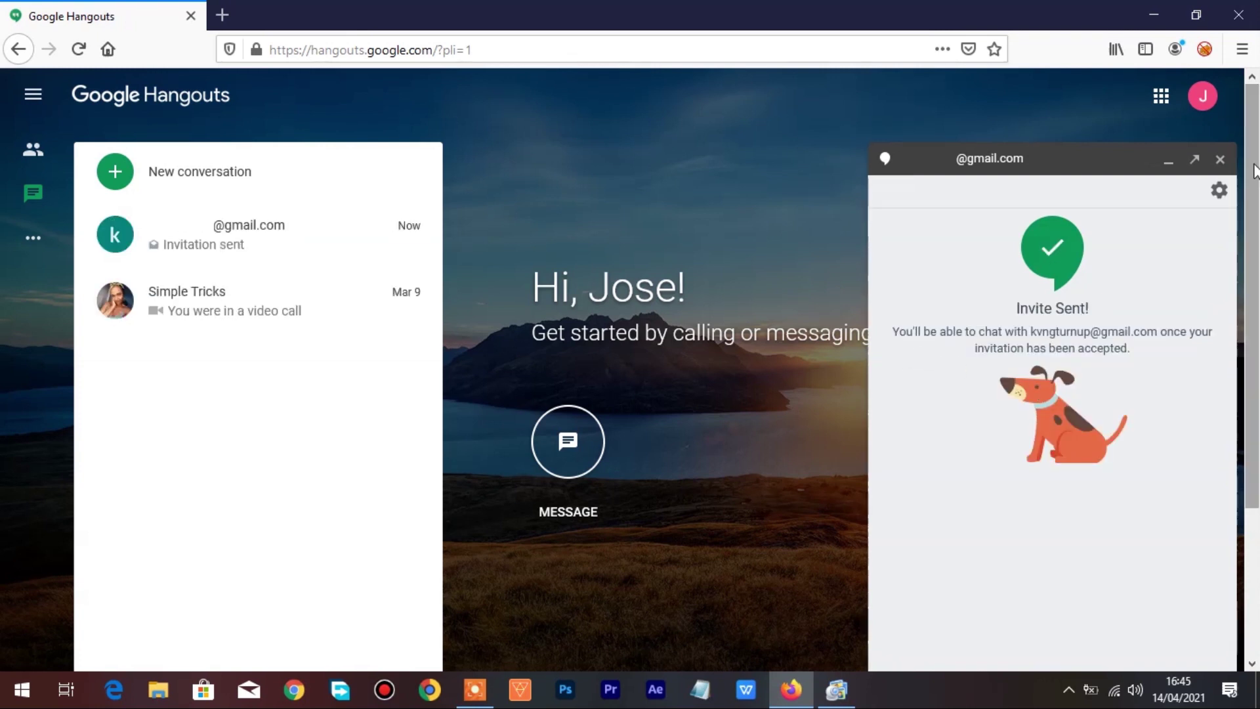
pyautogui.click(1221, 161)
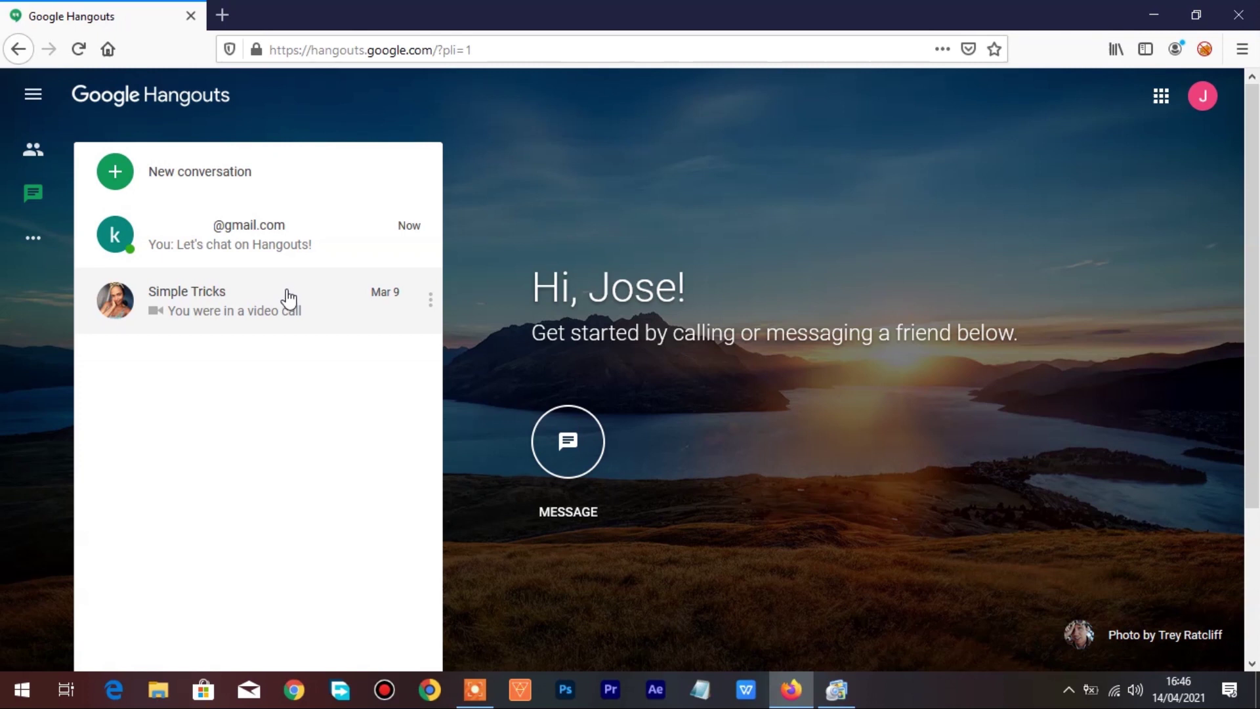
pyautogui.click(264, 237)
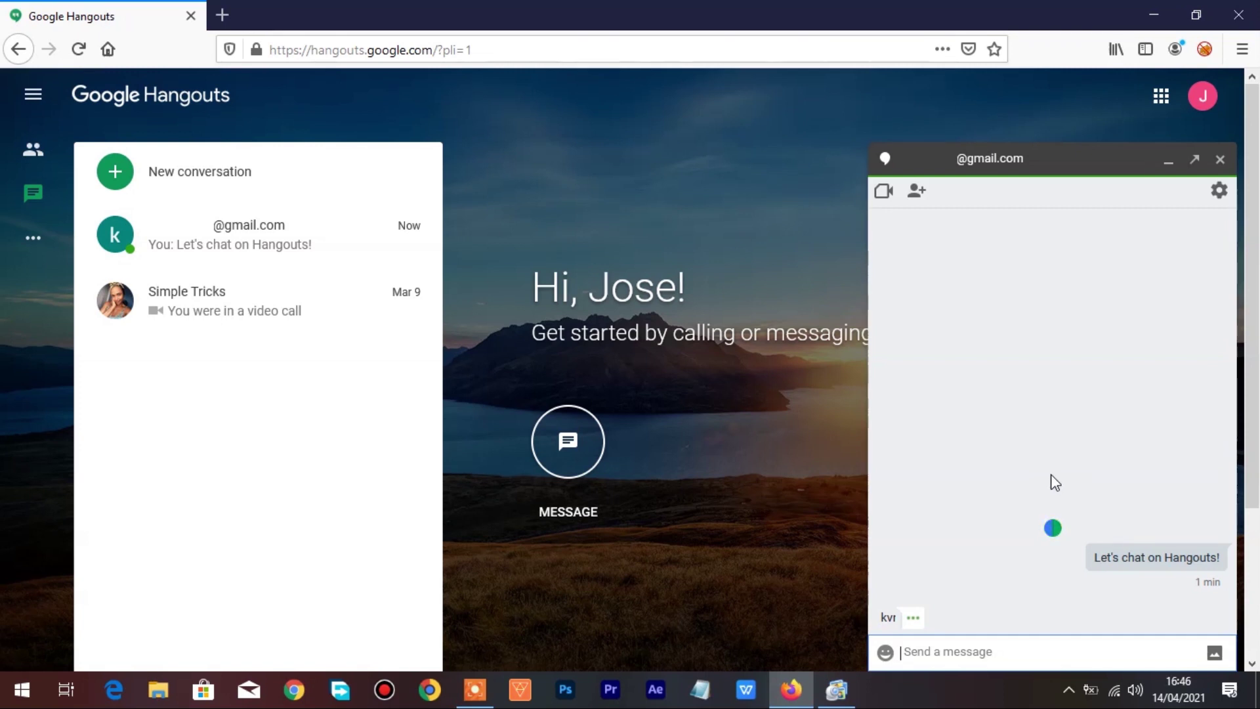
# Send the messages 'Hi' and 'Hello' in the contact's chat.
pyautogui.write('Hi')
pyautogui.press('Return')
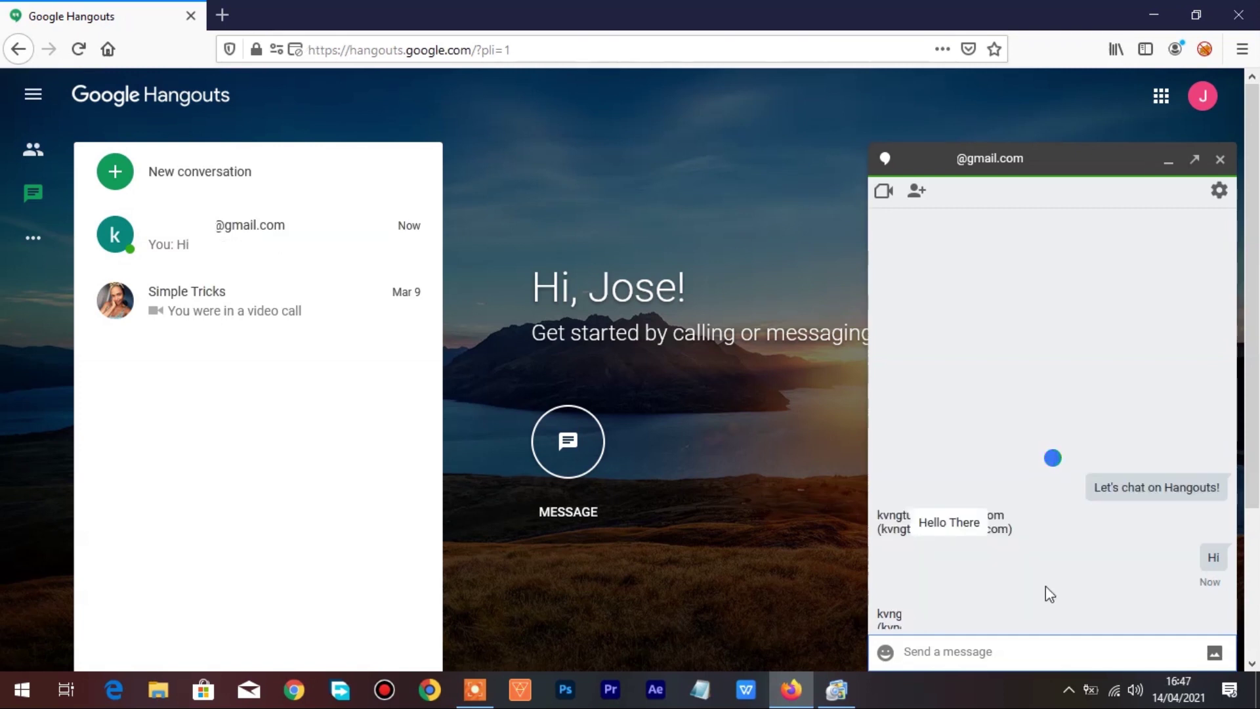
pyautogui.write('Hello')
pyautogui.press('Return')
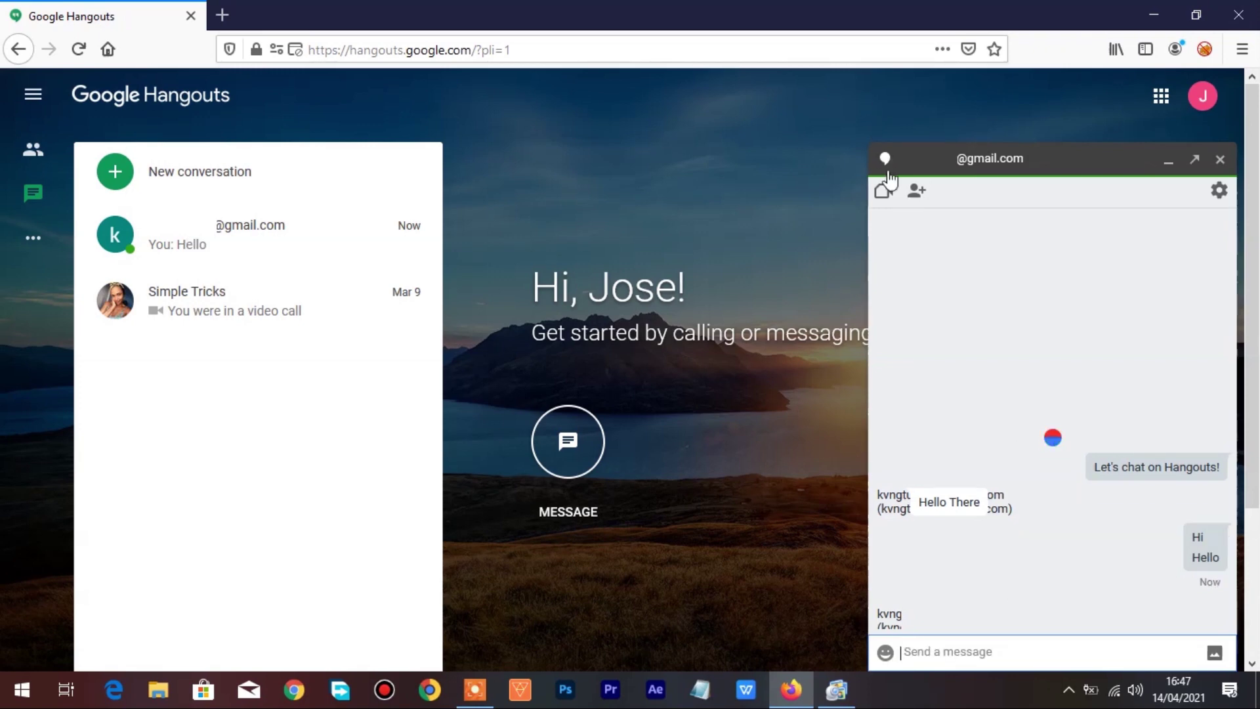
pyautogui.click(886, 195)
# Call the contact using ManyCam Virtual Webcam and ManyCam virtual microphone, allowing camera and microphone access.
pyautogui.click(947, 289)
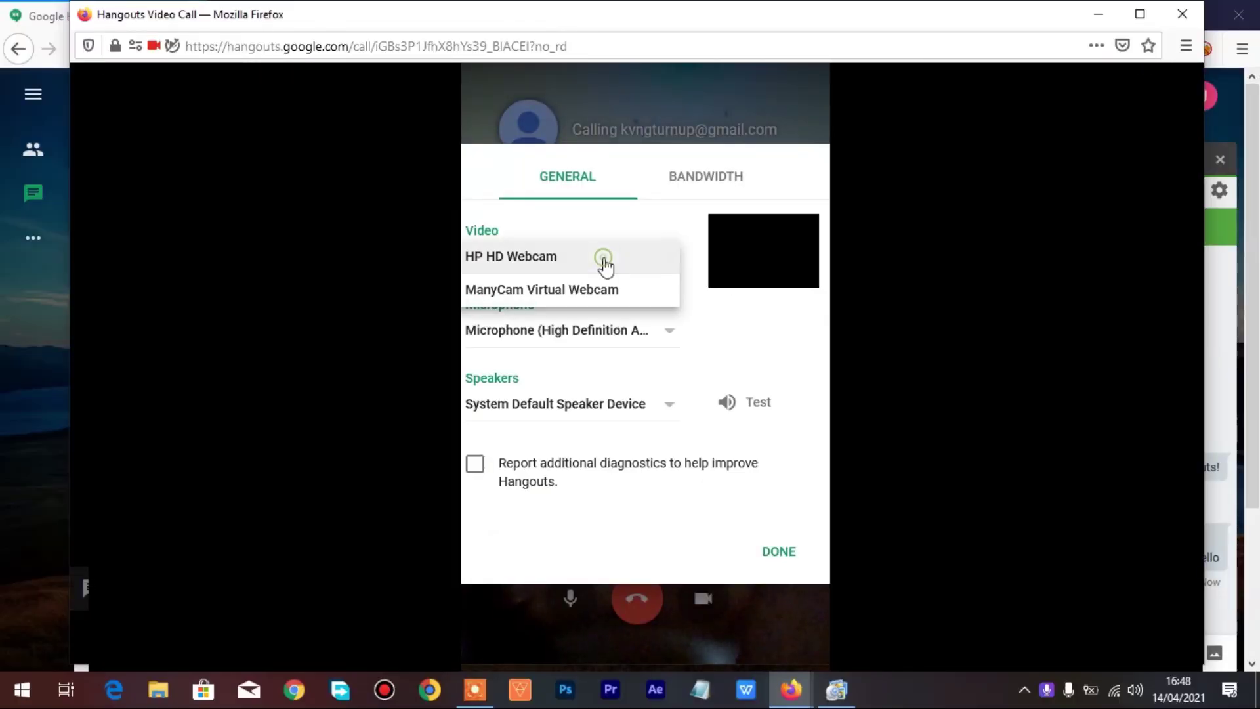
pyautogui.click(605, 292)
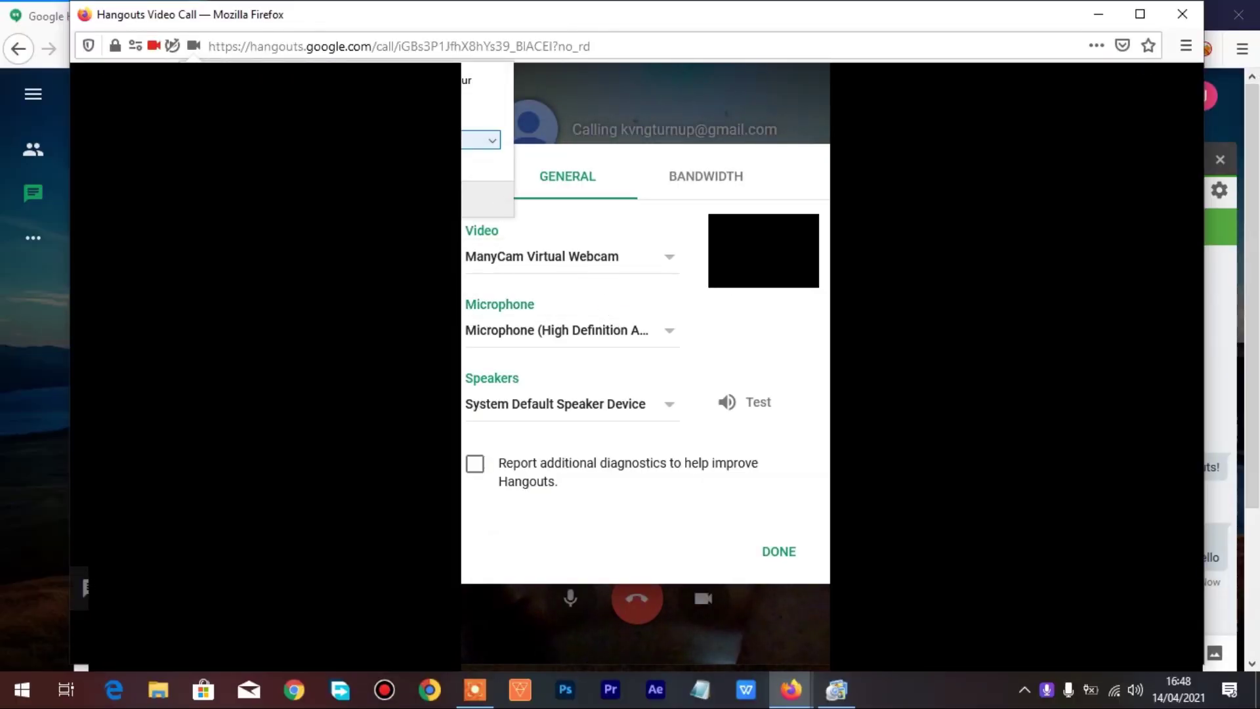
pyautogui.click(487, 199)
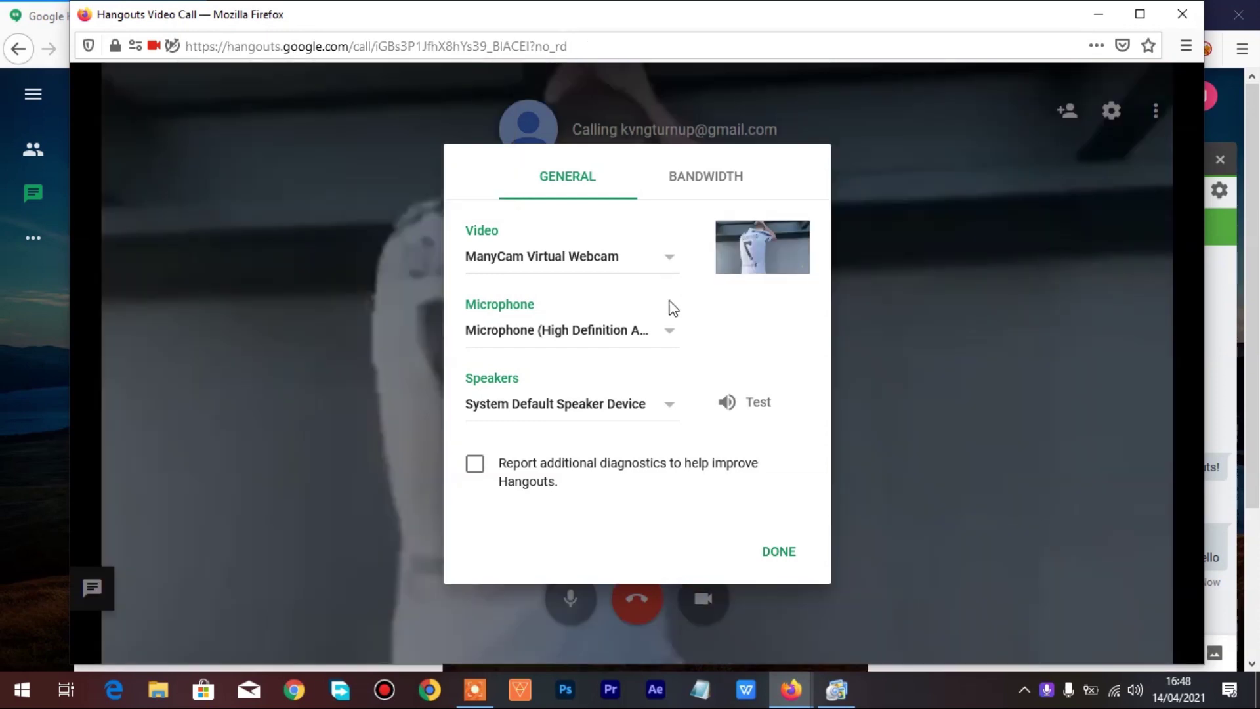
pyautogui.click(640, 348)
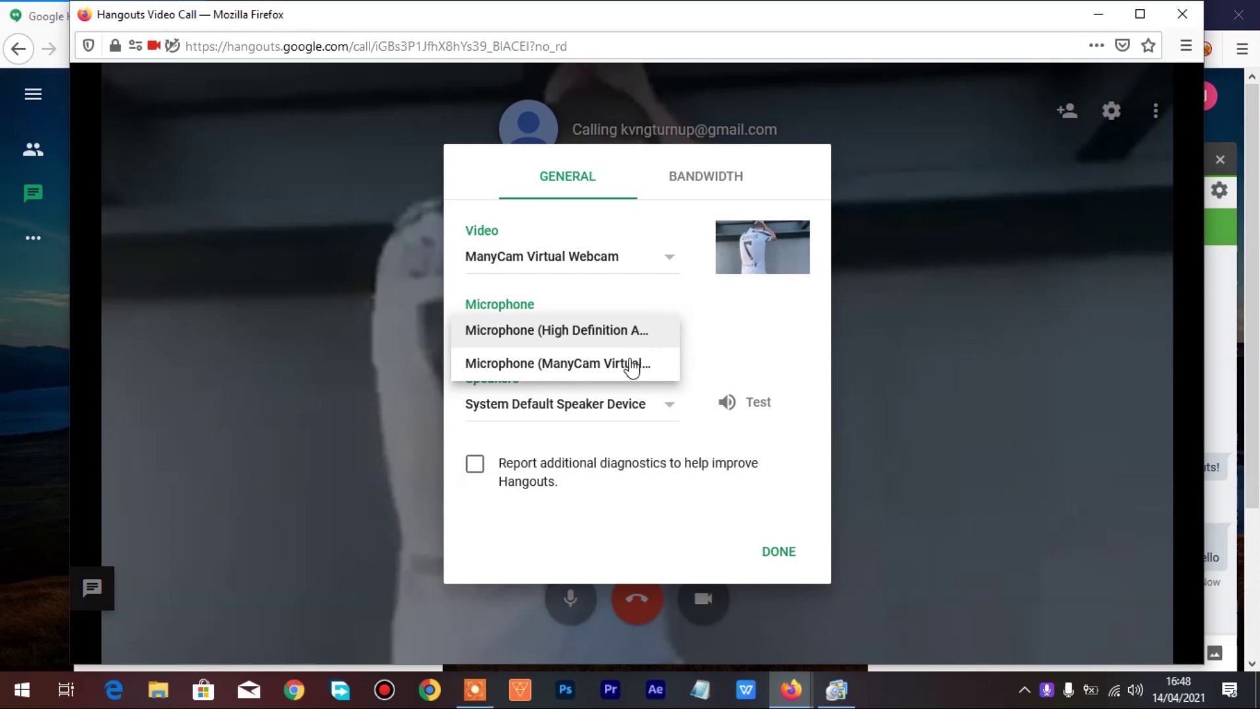
pyautogui.click(623, 363)
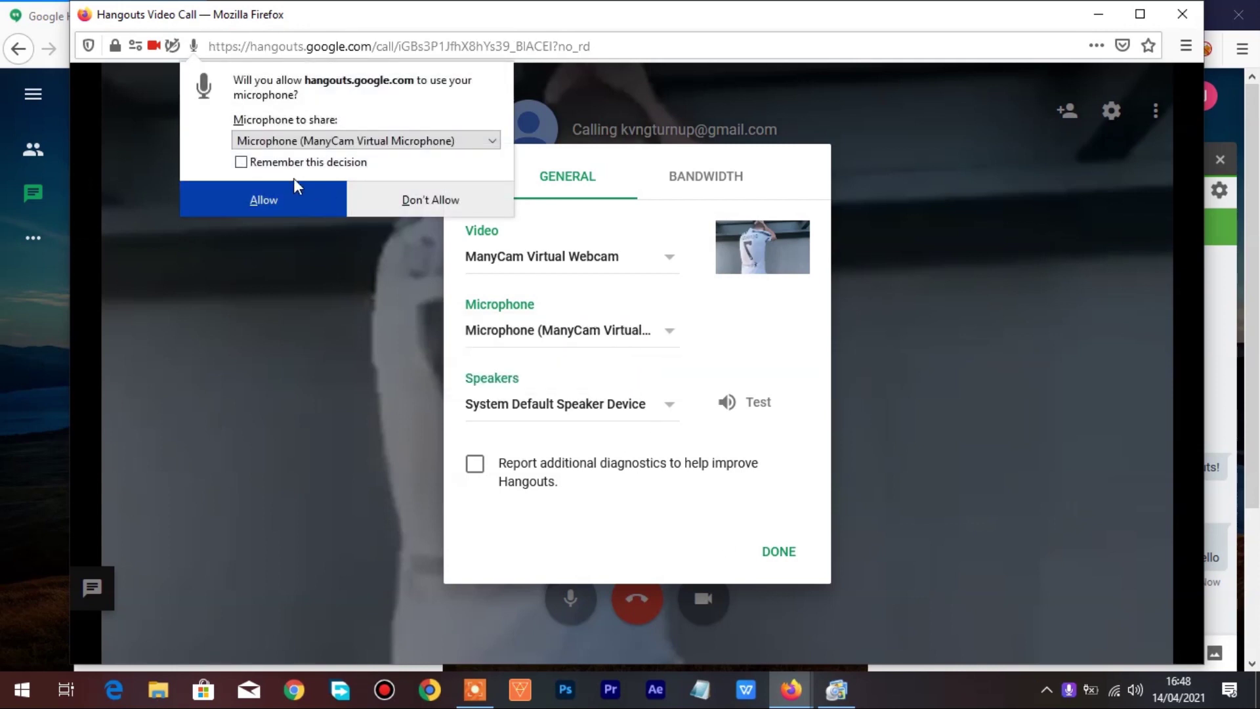
pyautogui.click(259, 191)
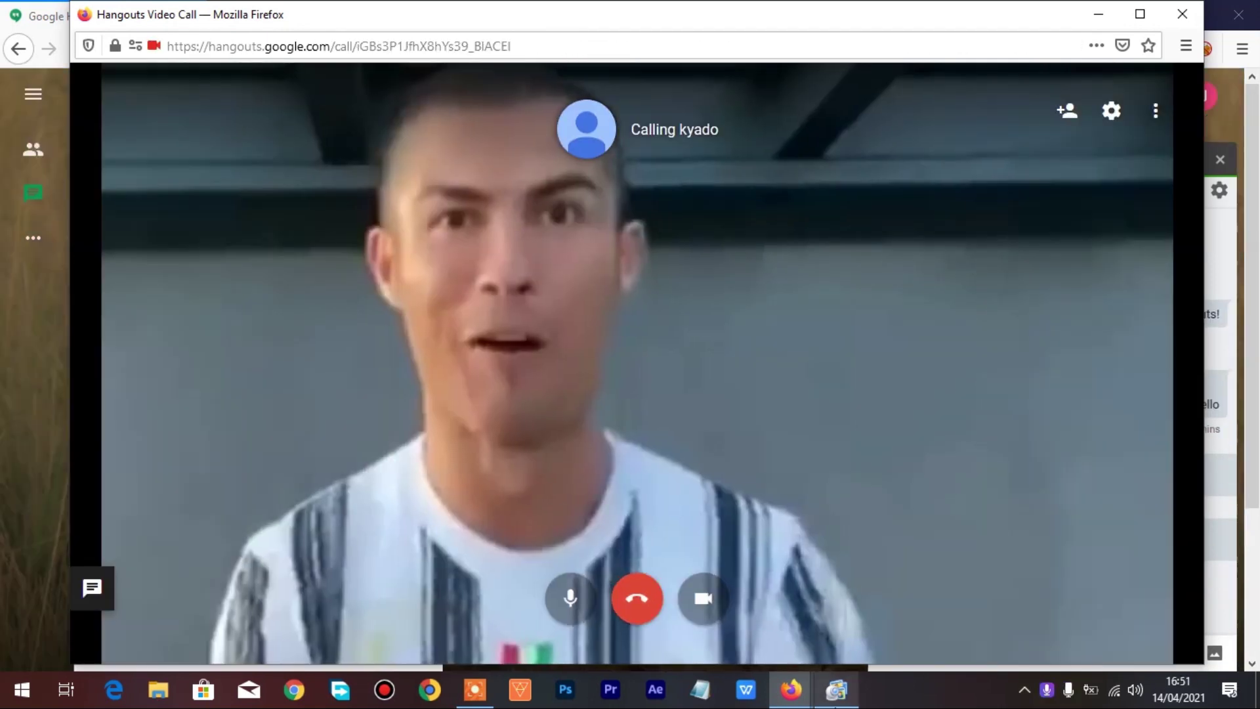
# Resume the ManyCam playlist clip so it plays as the Hangouts call's webcam feed.
pyautogui.moveTo(836, 689)
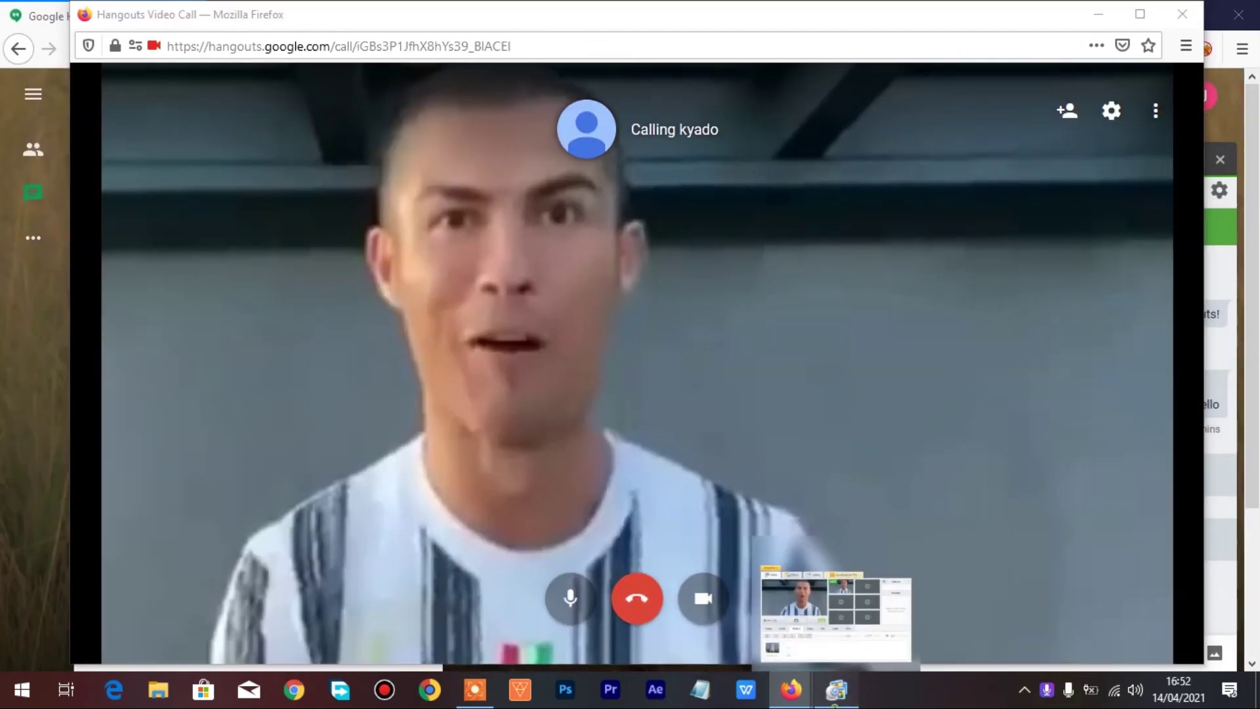
pyautogui.click(837, 690)
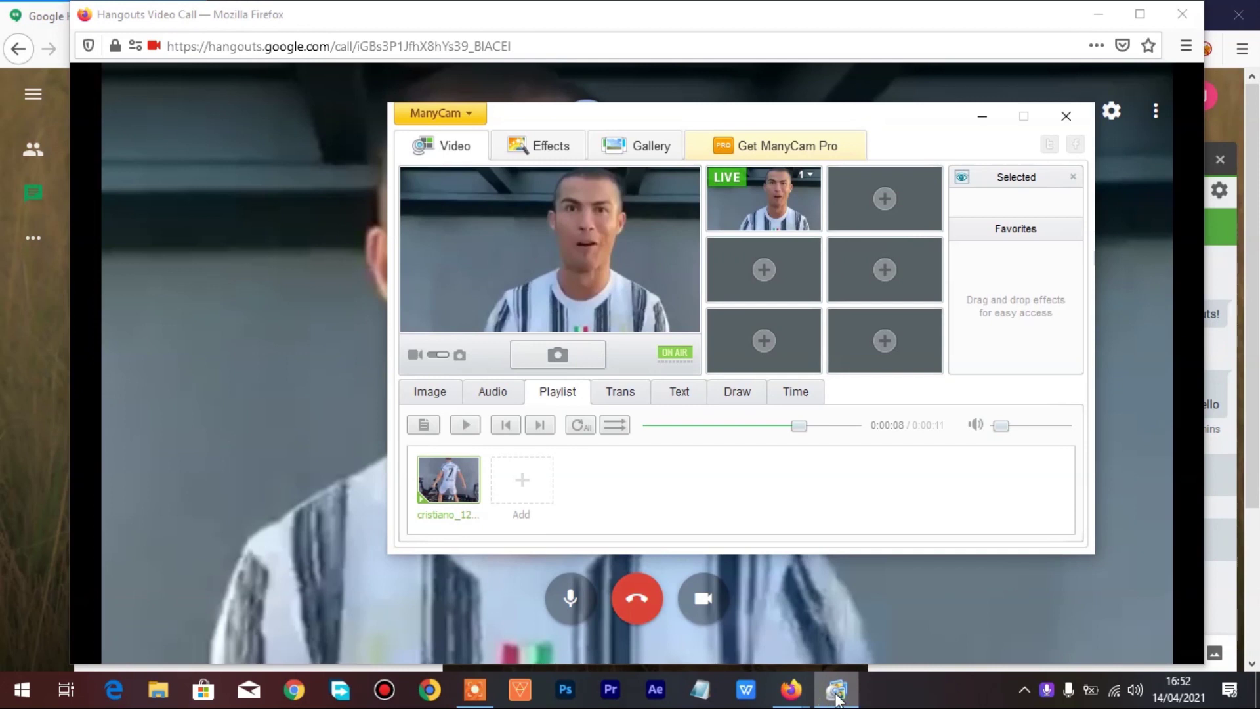
pyautogui.click(466, 425)
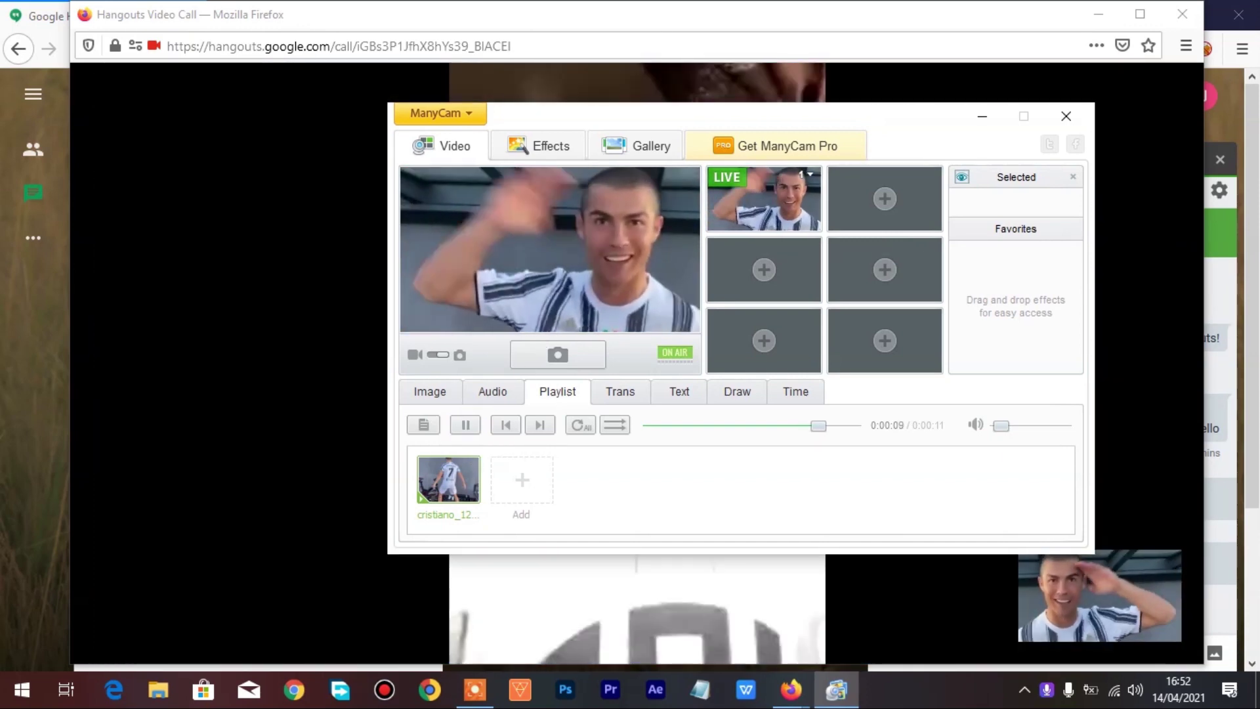
pyautogui.click(685, 19)
# End the Hangouts video call with the red hang-up button and close ManyCam.
pyautogui.moveTo(792, 271)
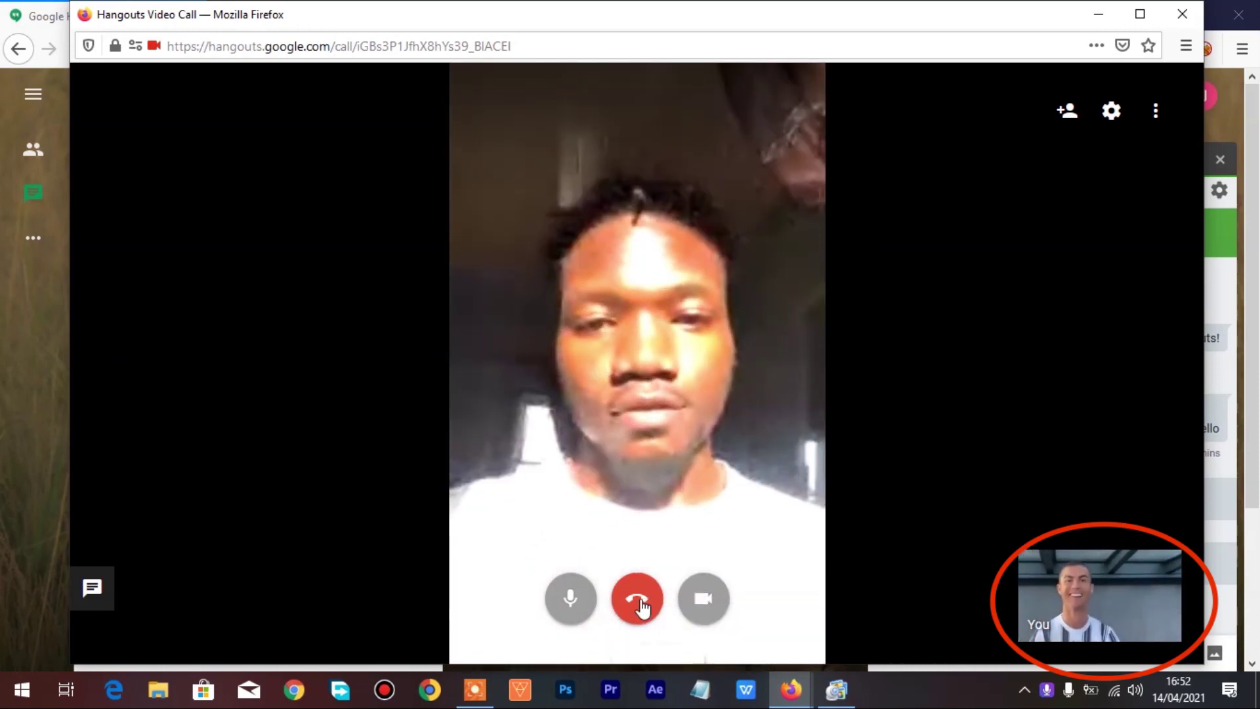
pyautogui.click(640, 607)
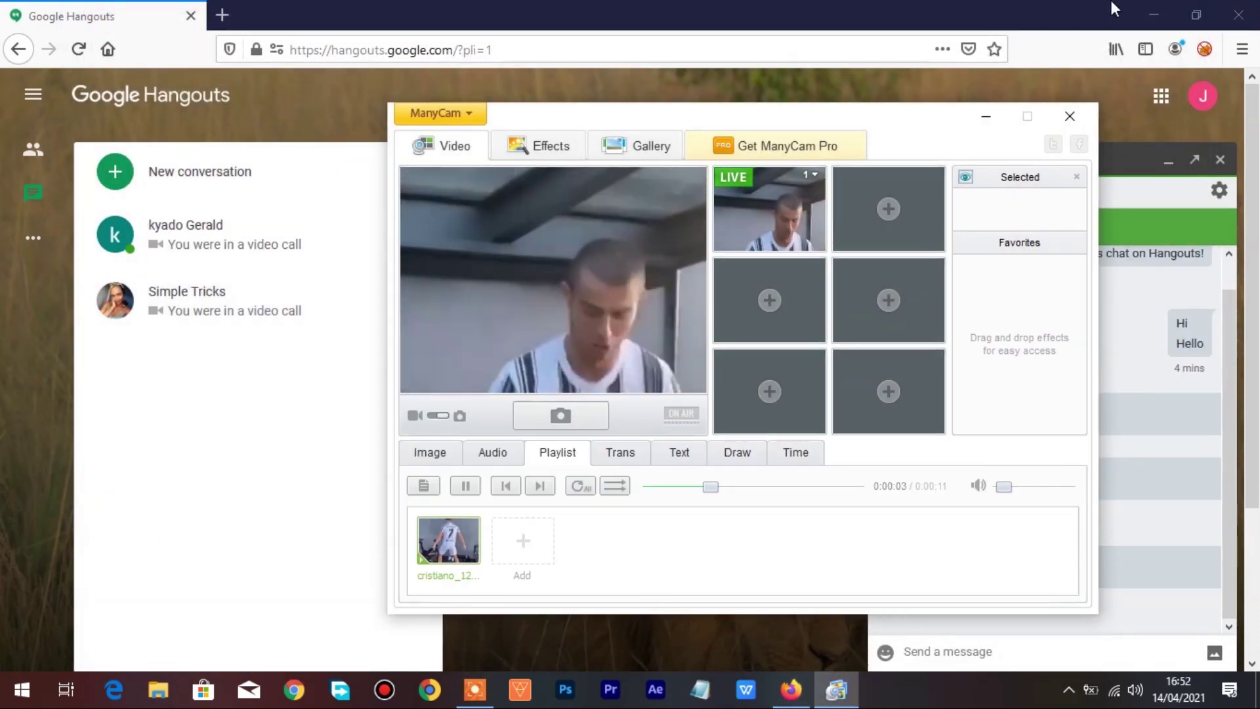
pyautogui.click(1070, 116)
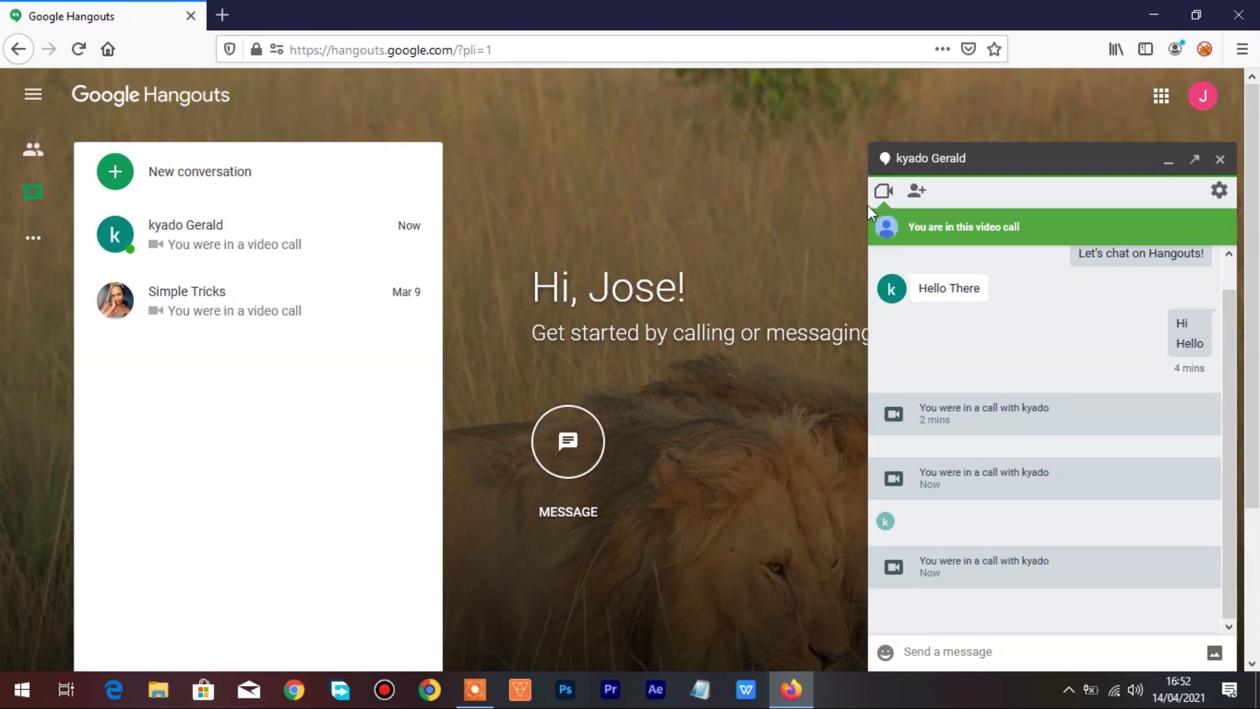
# Sign out of the Google account from the avatar menu at top-right.
pyautogui.click(1204, 98)
pyautogui.click(1065, 419)
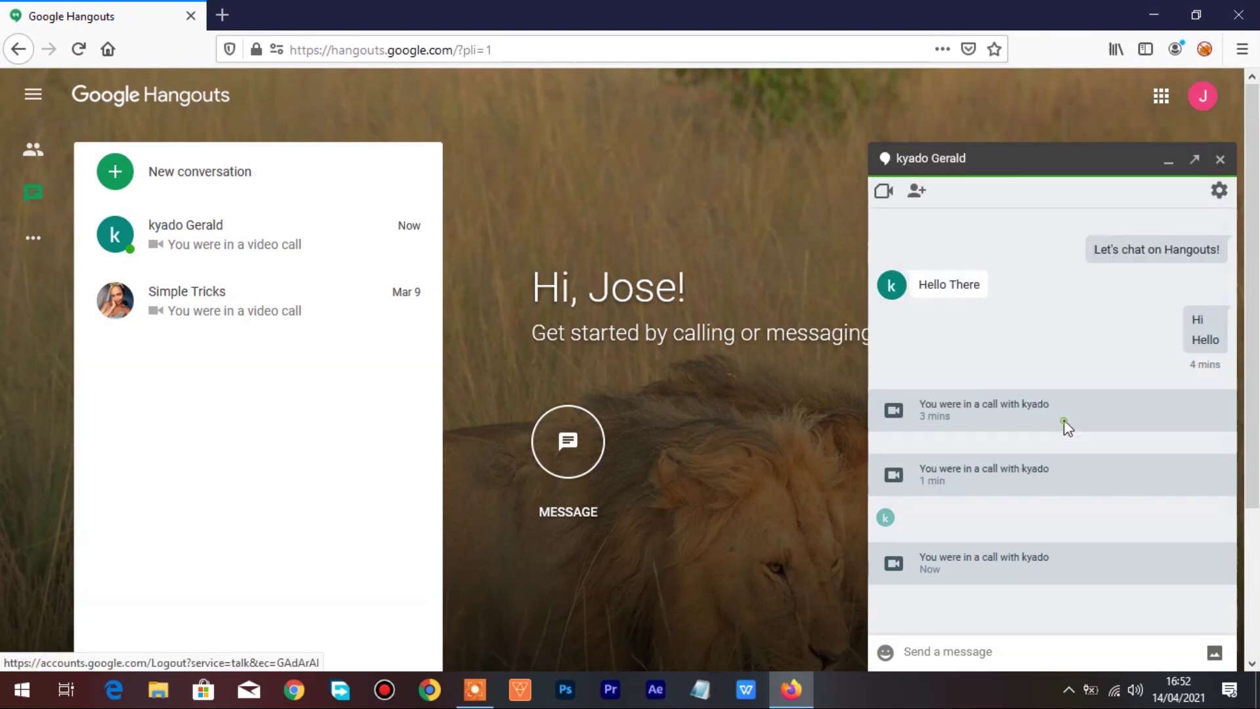